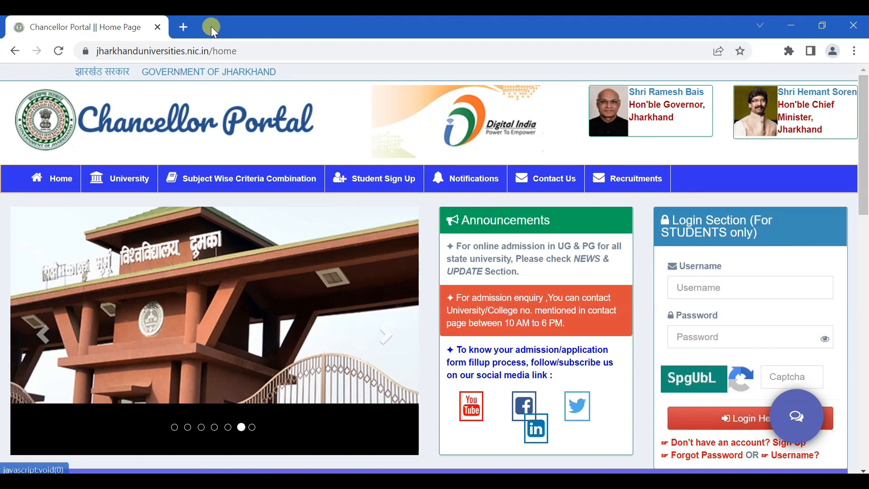
In a new tab, search Google for 'jharkhand universities' and open the Chancellor Portal result
left_click(186, 26)
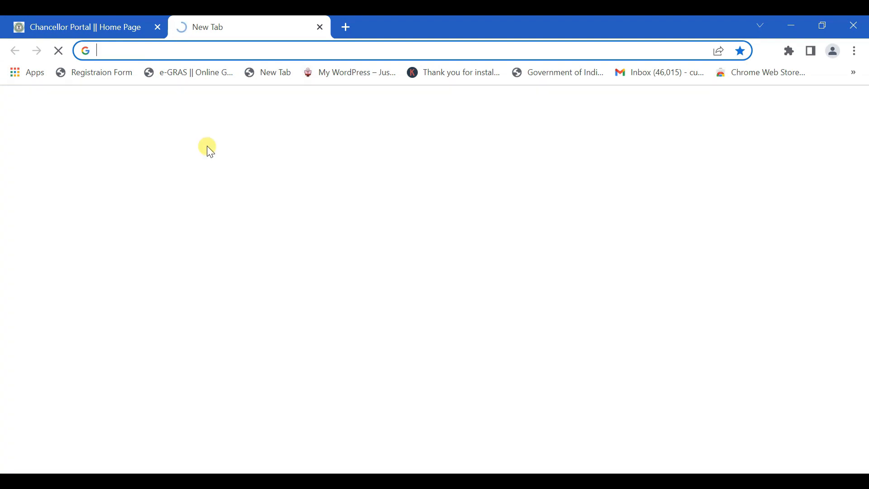
type("jharkhand u")
left_click(320, 229)
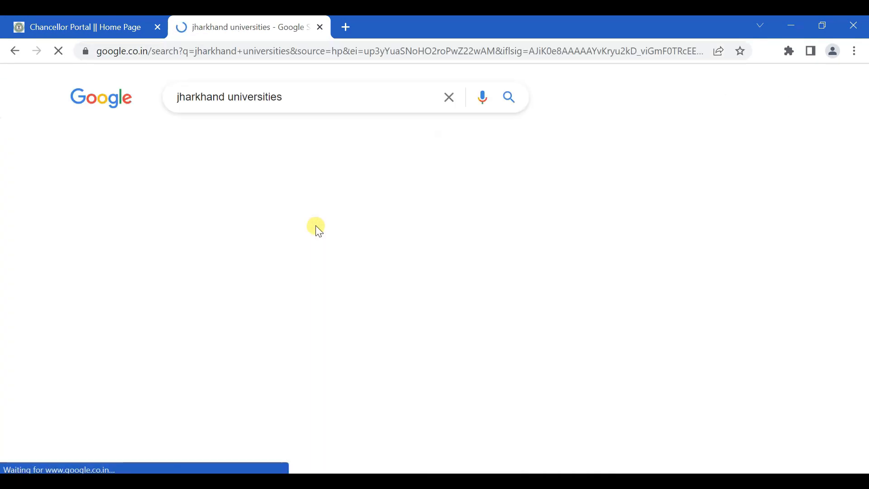
scroll(361, 359, "down", 1)
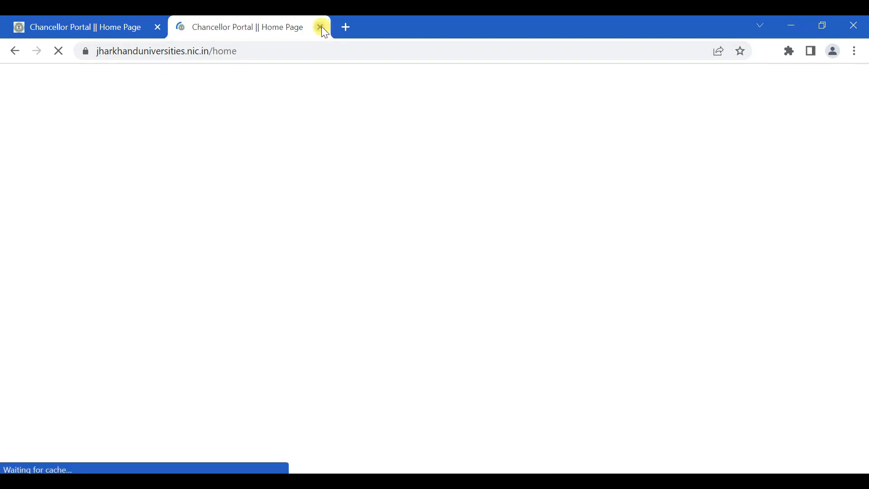
Close the duplicate portal tab and open the University list of state universities and colleges
left_click(321, 27)
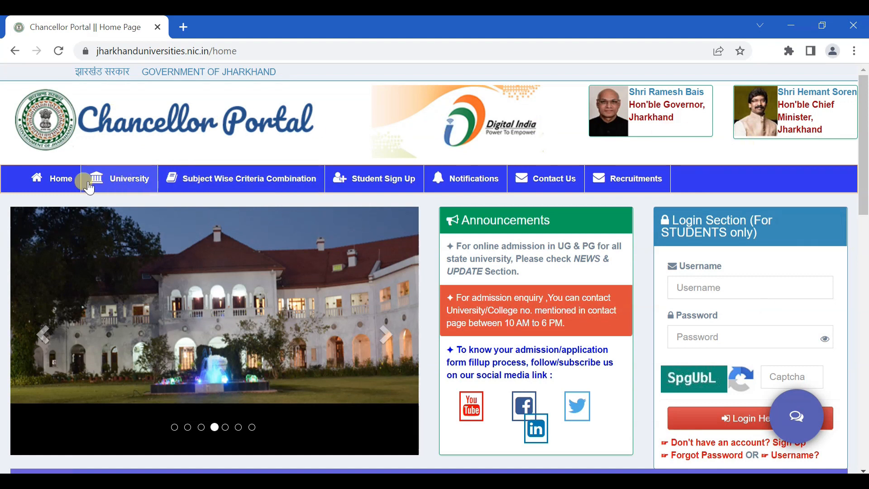
left_click(119, 183)
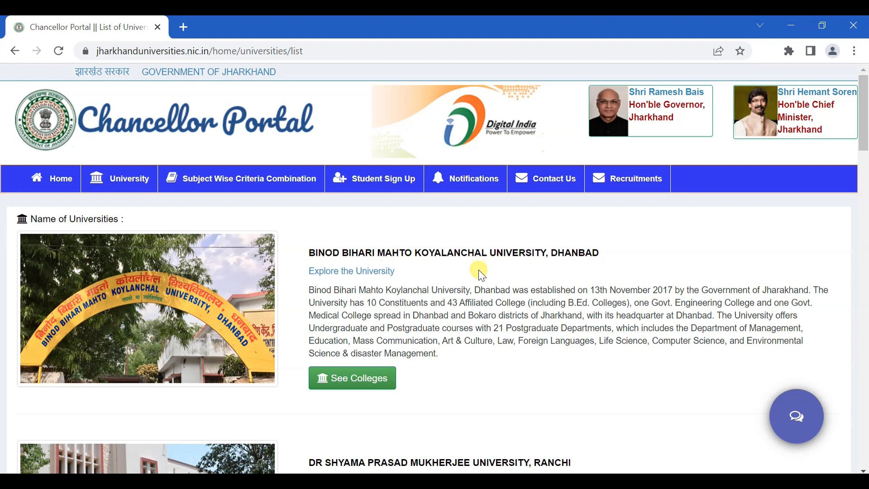
scroll(481, 276, "down", 9)
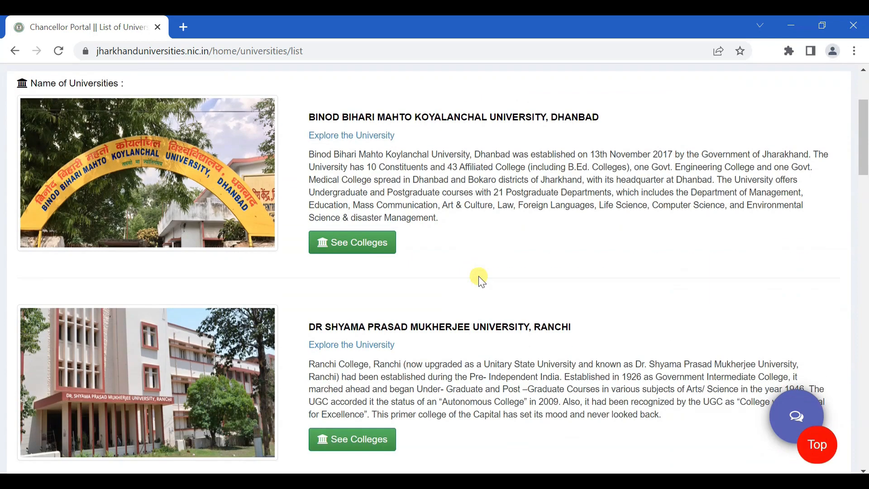
scroll(480, 282, "up", 6)
left_click(378, 248)
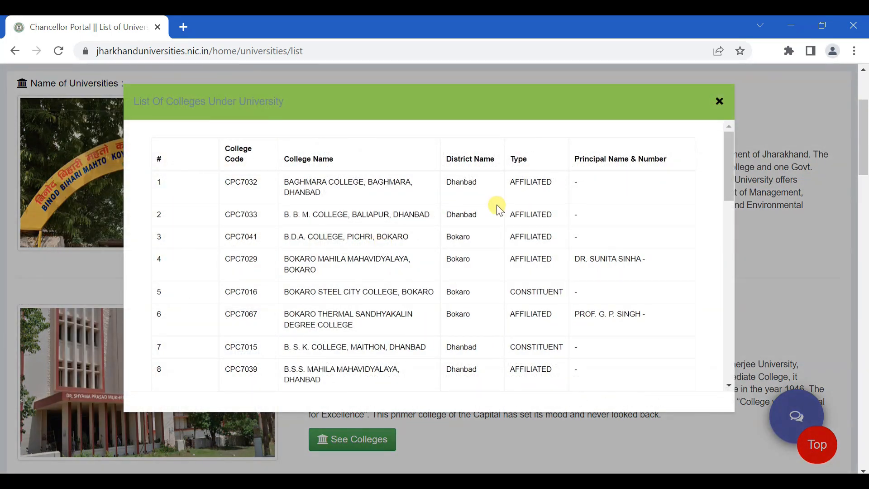
scroll(572, 190, "down", 9)
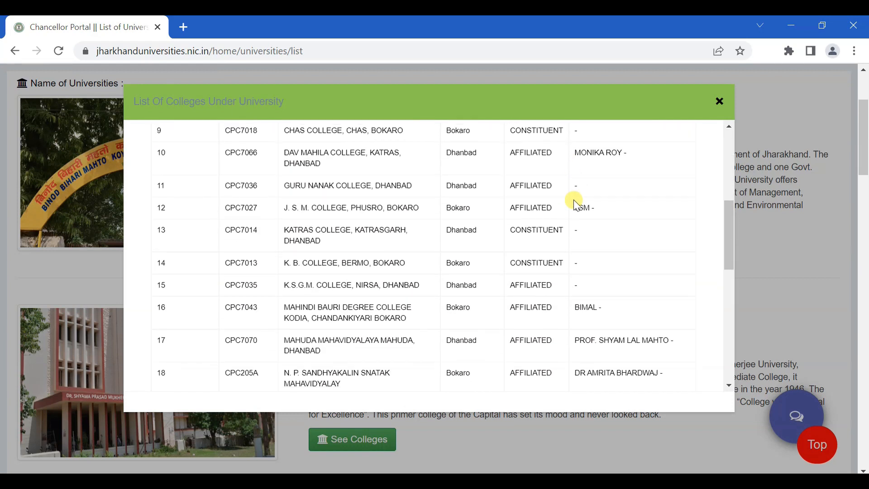
scroll(574, 199, "down", 5)
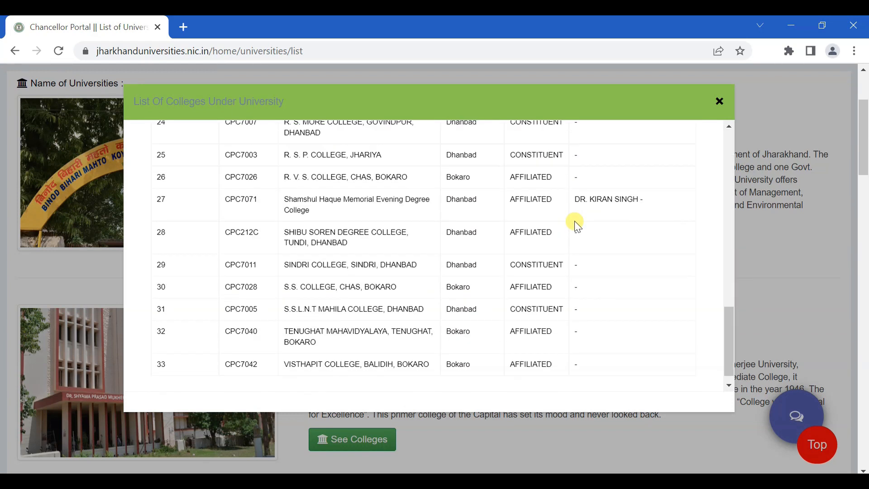
left_click(719, 101)
scroll(514, 311, "down", 3)
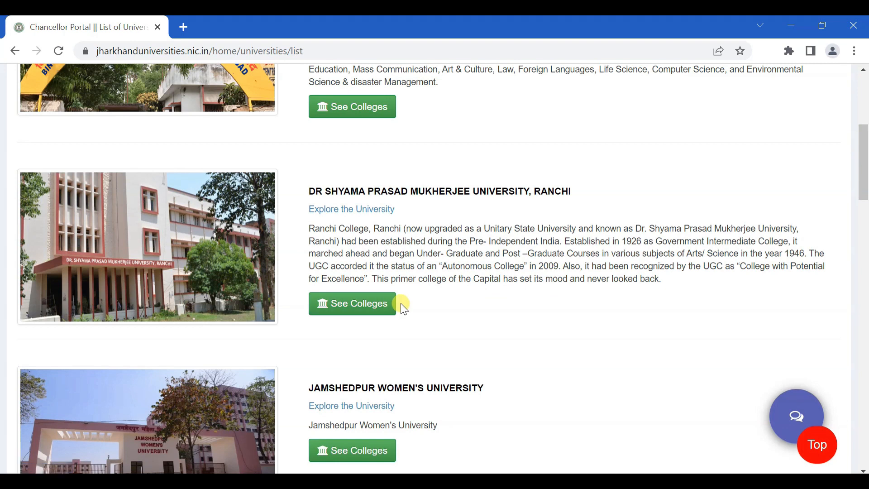
scroll(462, 302, "down", 3)
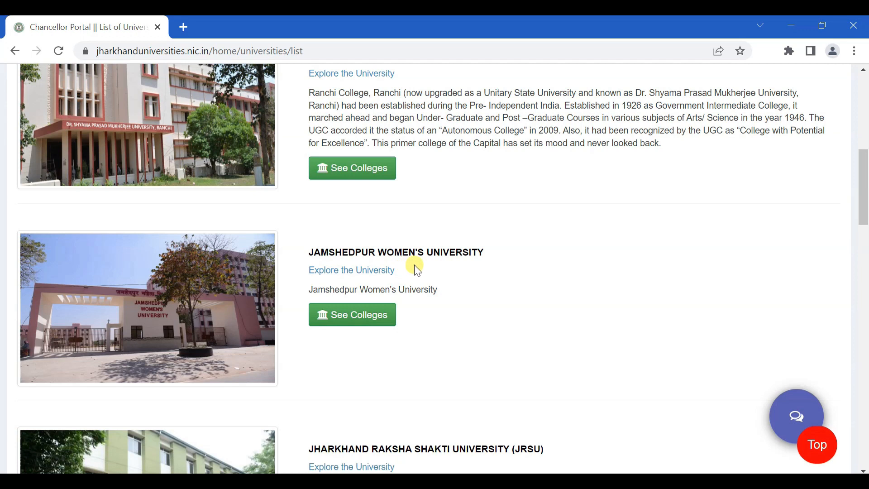
scroll(476, 290, "down", 3)
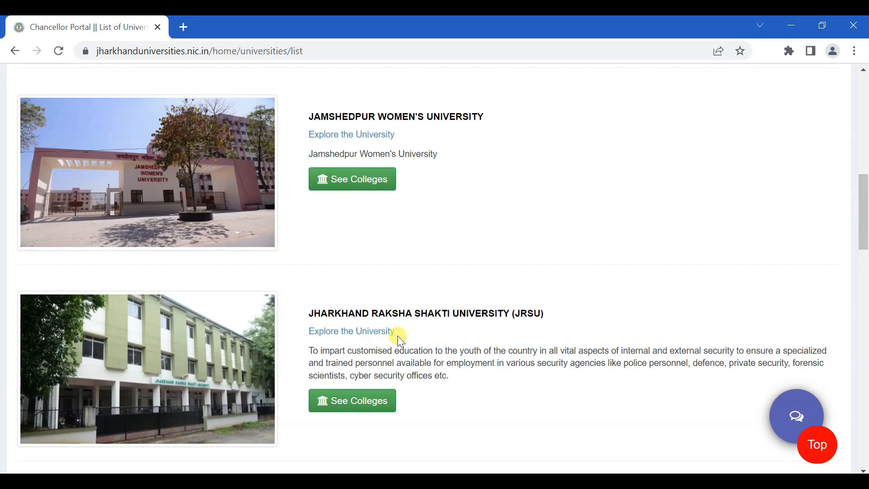
scroll(494, 345, "down", 4)
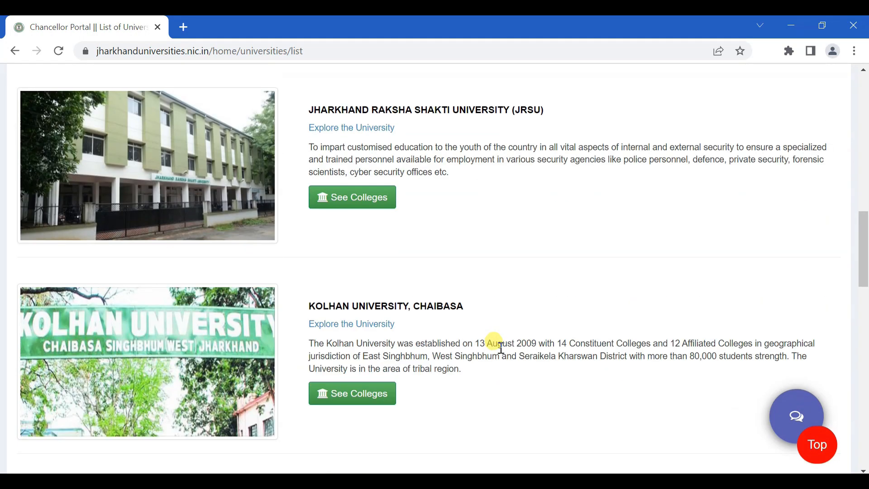
scroll(498, 342, "down", 1)
scroll(457, 271, "down", 1)
scroll(473, 297, "down", 12)
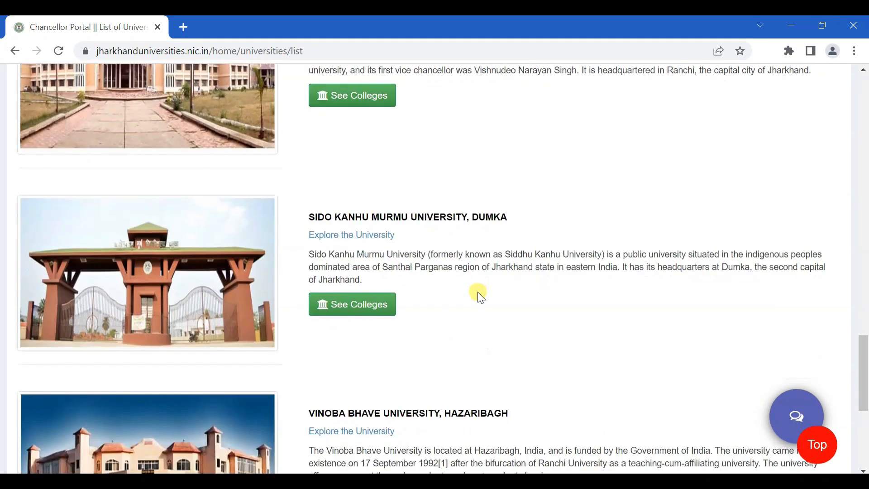
scroll(480, 297, "up", 20)
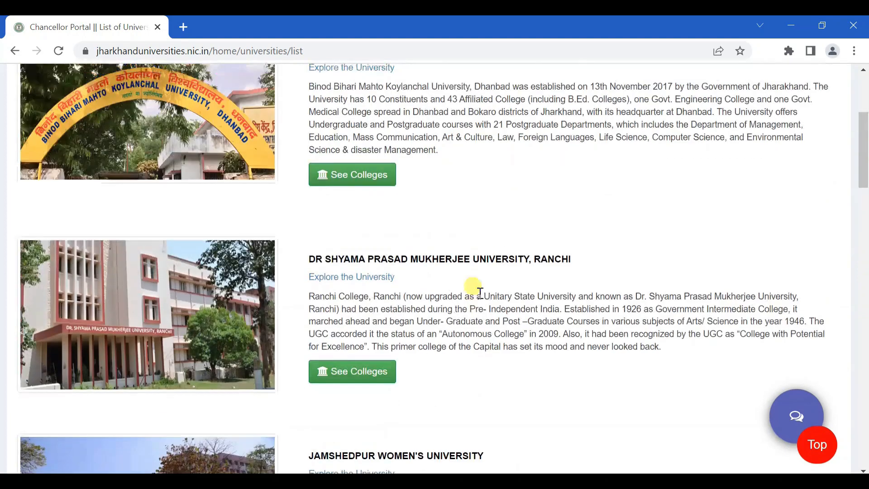
scroll(480, 292, "up", 5)
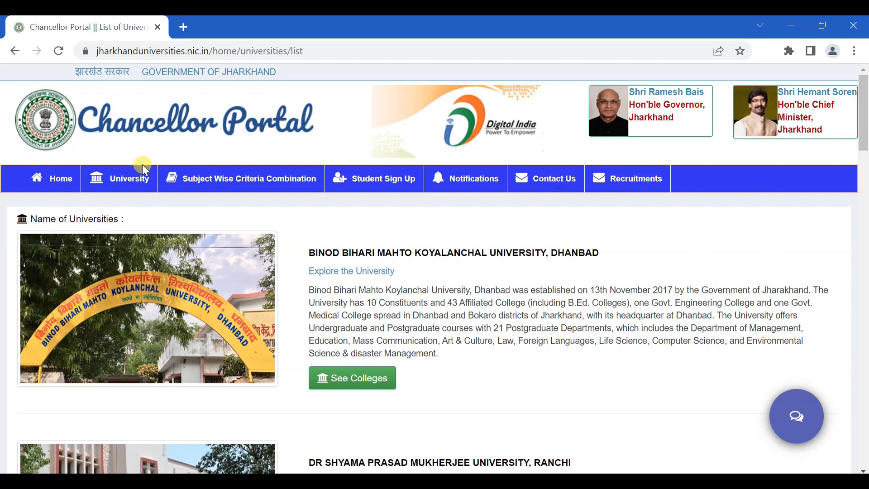
Go back to the portal Home page and scroll to the student login section
left_click(64, 181)
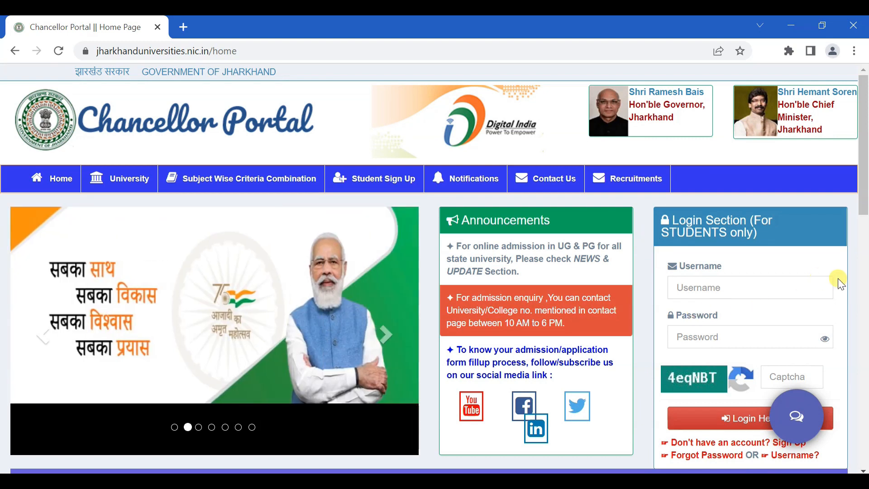
scroll(865, 201, "down", 1)
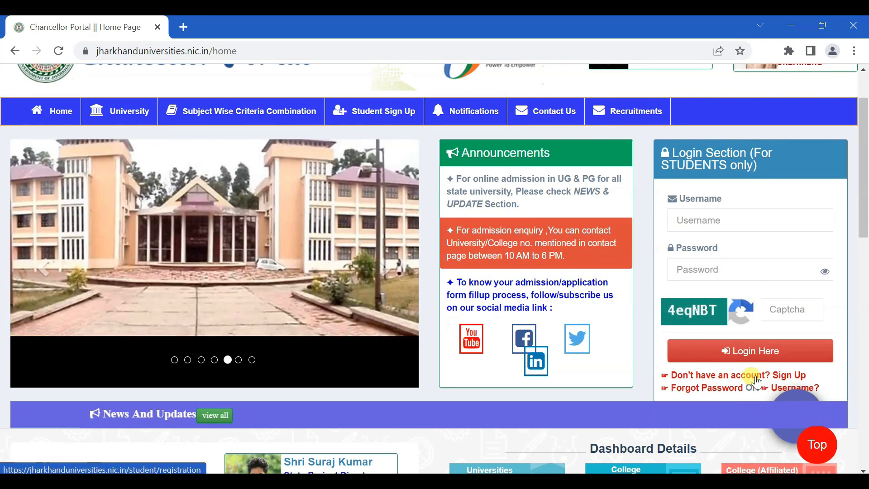
Open the Student Sign Up form from the login box and review its empty fields
left_click(756, 382)
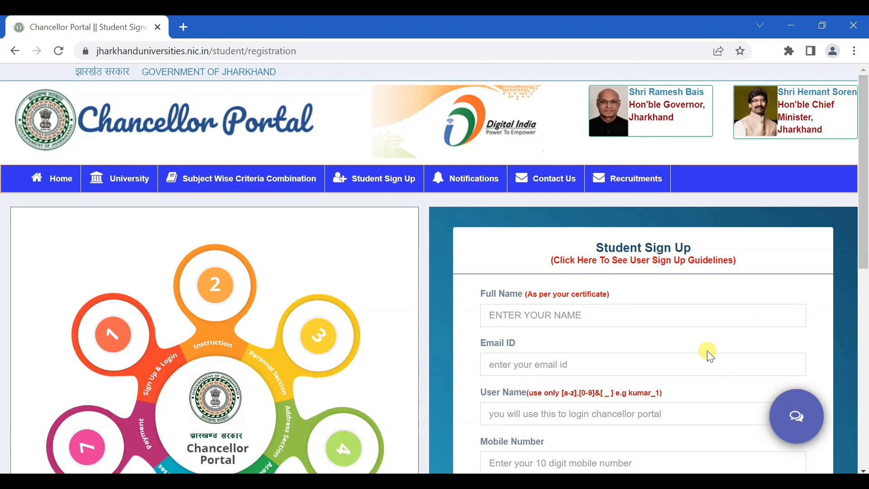
scroll(708, 349, "down", 2)
scroll(708, 350, "down", 2)
scroll(709, 350, "down", 2)
scroll(707, 350, "up", 2)
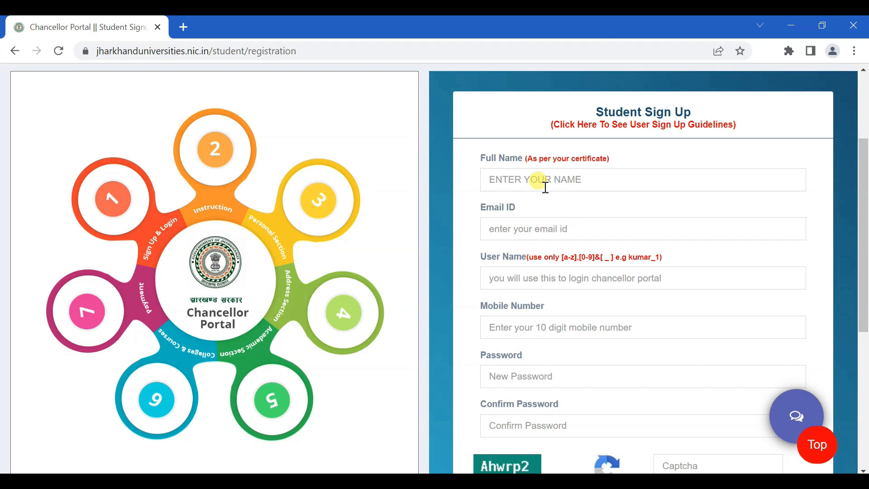
Fill in the Password and Confirm Password fields and submit the Student Sign Up form
scroll(545, 187, "down", 1)
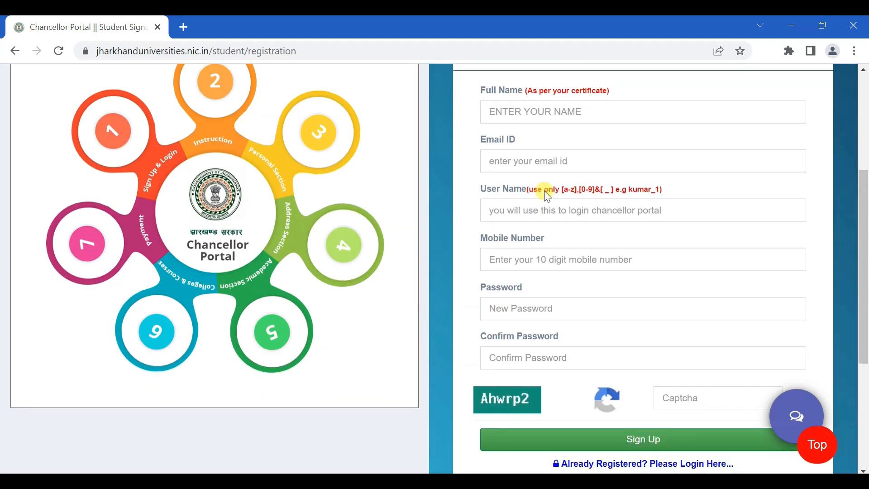
scroll(550, 191, "up", 1)
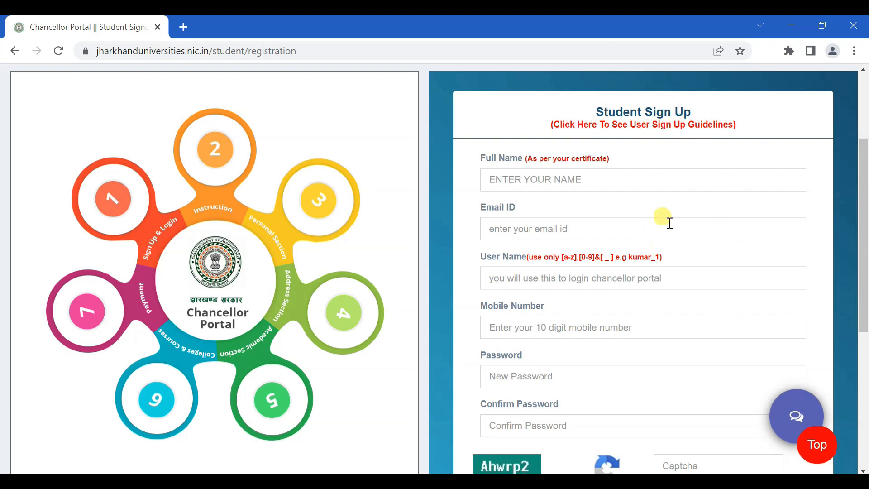
scroll(862, 179, "down", 1)
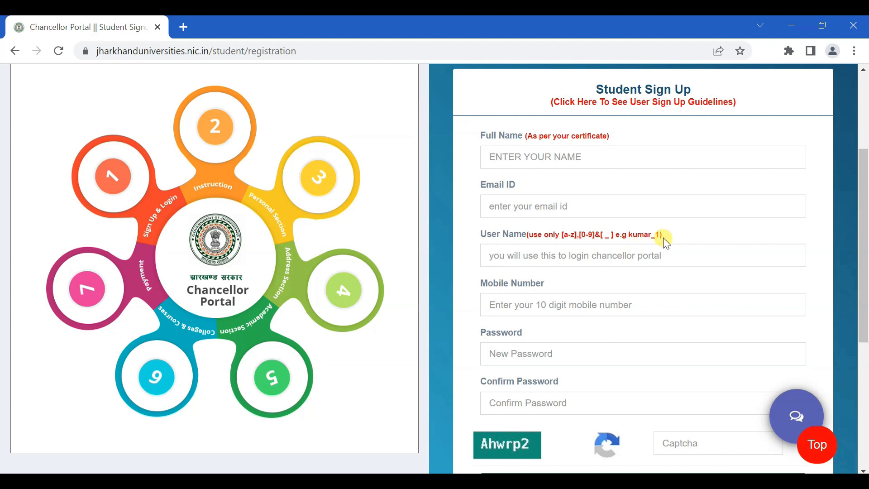
scroll(588, 244, "down", 1)
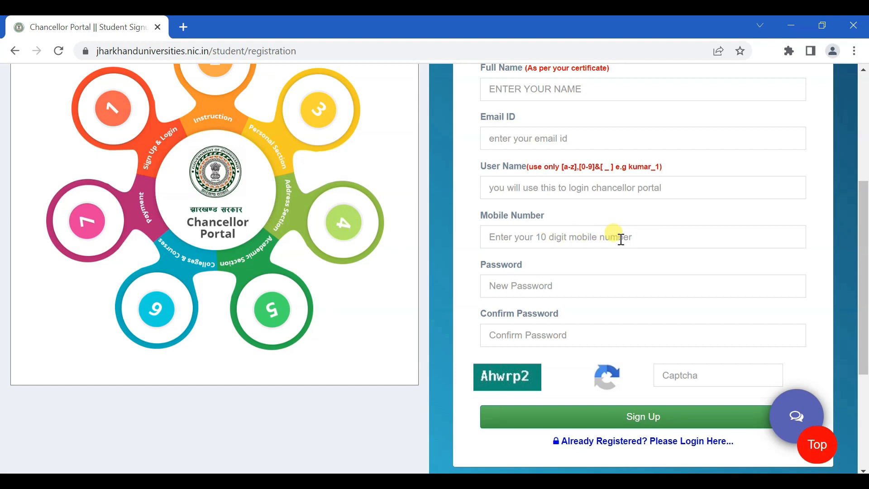
left_click(579, 286)
left_click(559, 330)
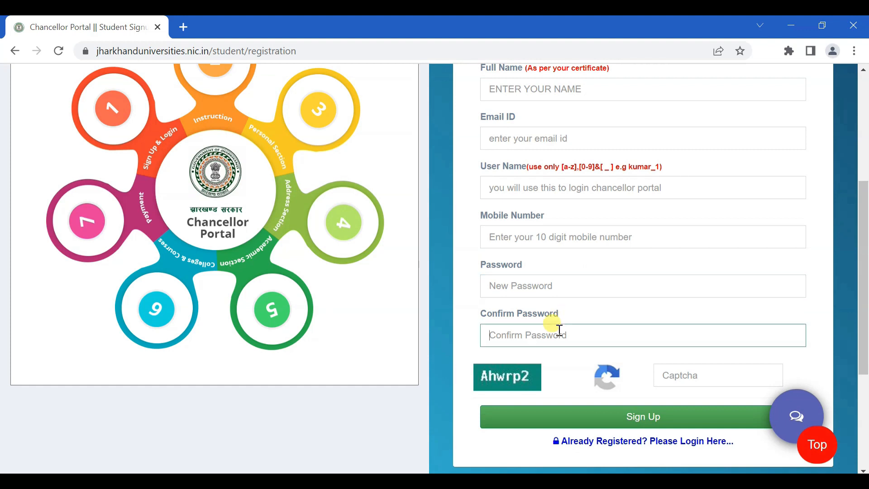
left_click(562, 285)
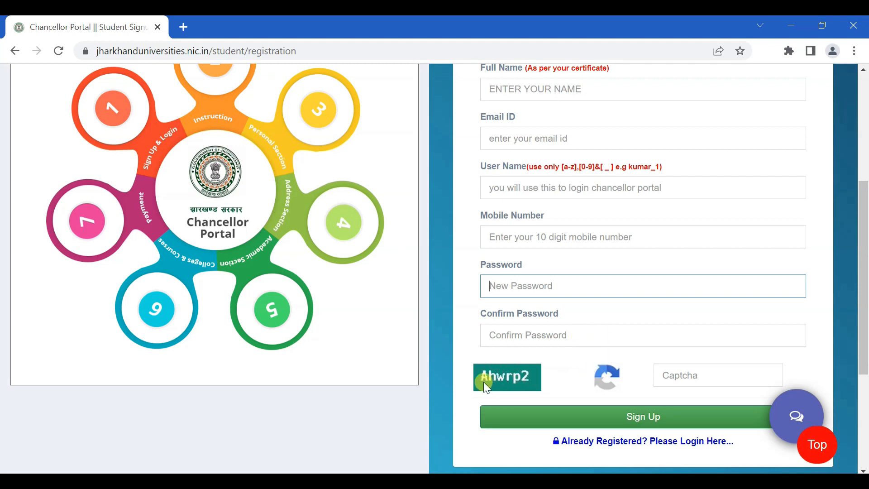
left_click(652, 421)
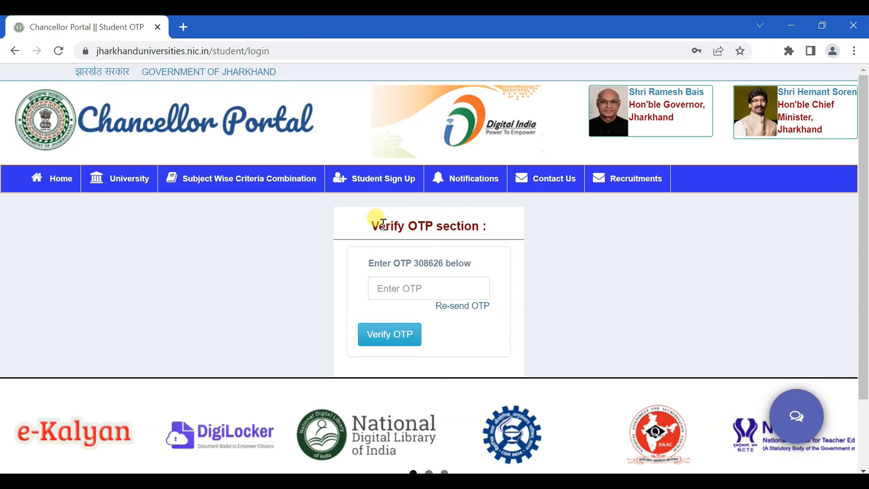
Enter the one-time code shown on the page and verify it
left_click(445, 292)
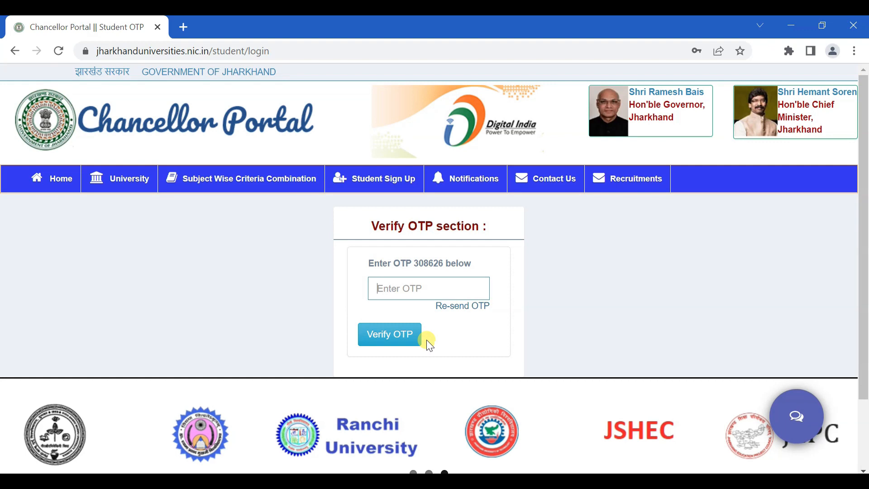
type("308626")
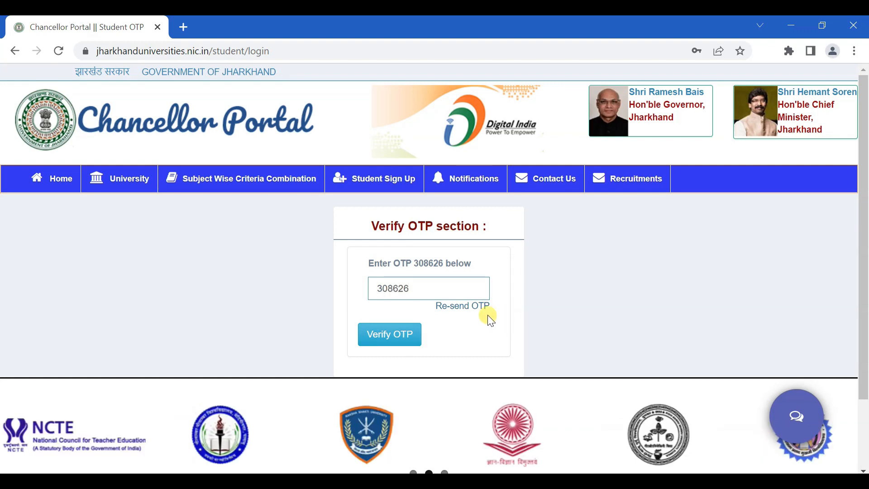
left_click(397, 334)
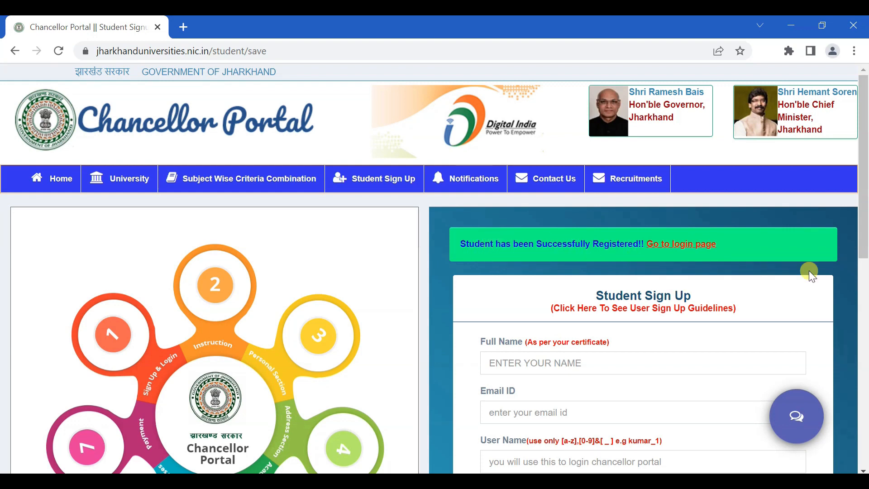
Scroll the portal home page down to the student login section
left_click_drag(864, 199, 843, 339)
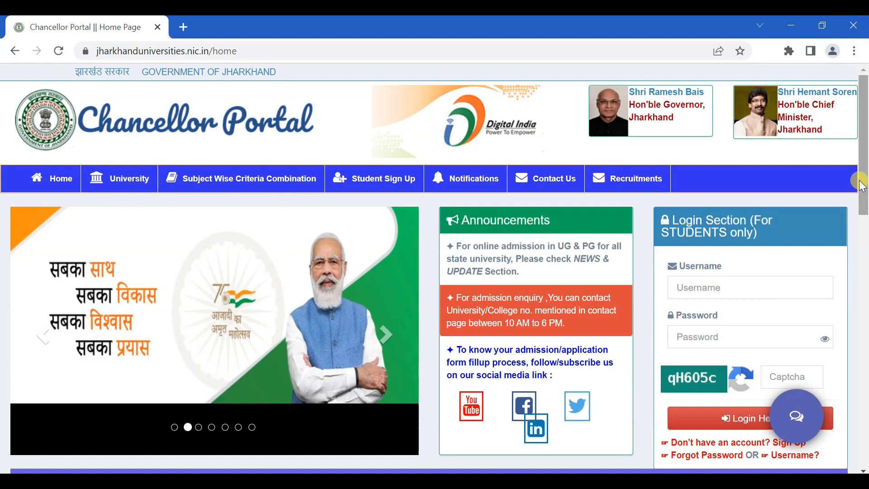
scroll(860, 183, "down", 2)
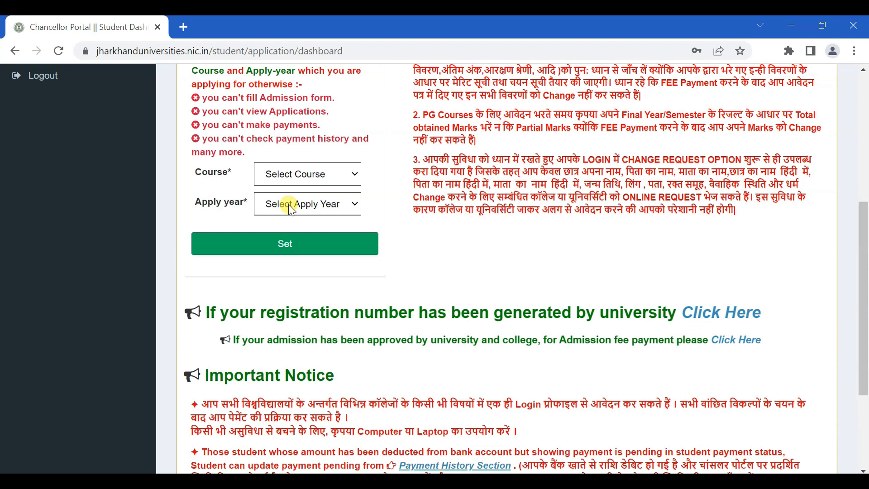
Choose Under Graduate as the course and 2022 as the apply year, then save with Set
left_click(316, 175)
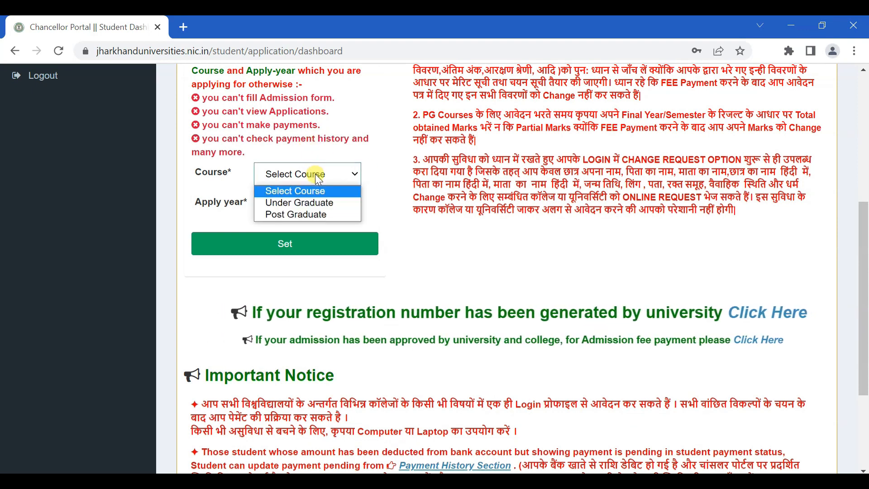
left_click(330, 208)
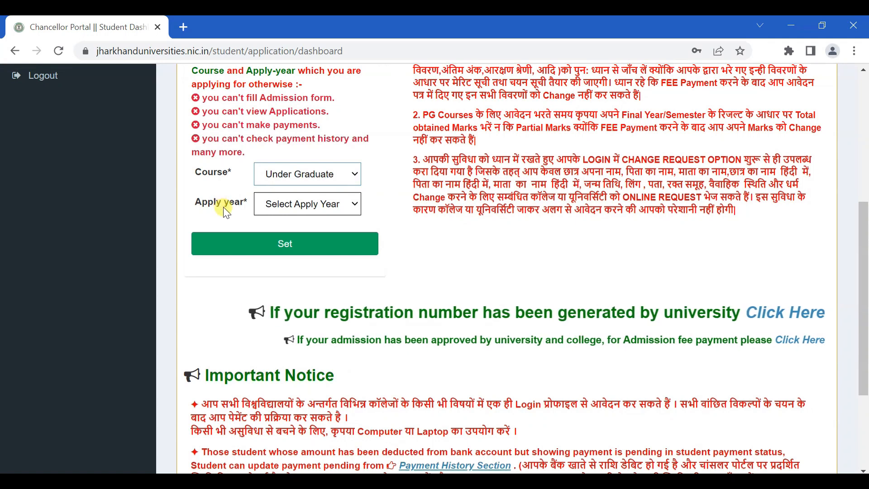
left_click(317, 209)
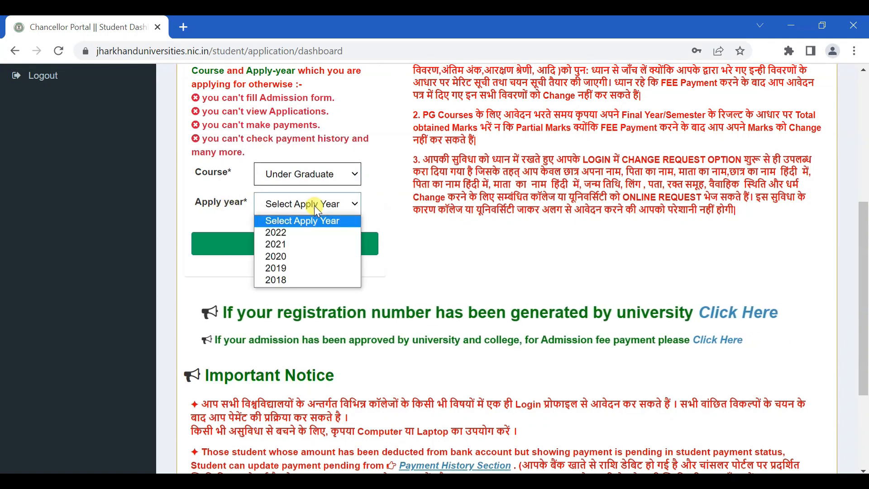
left_click(306, 233)
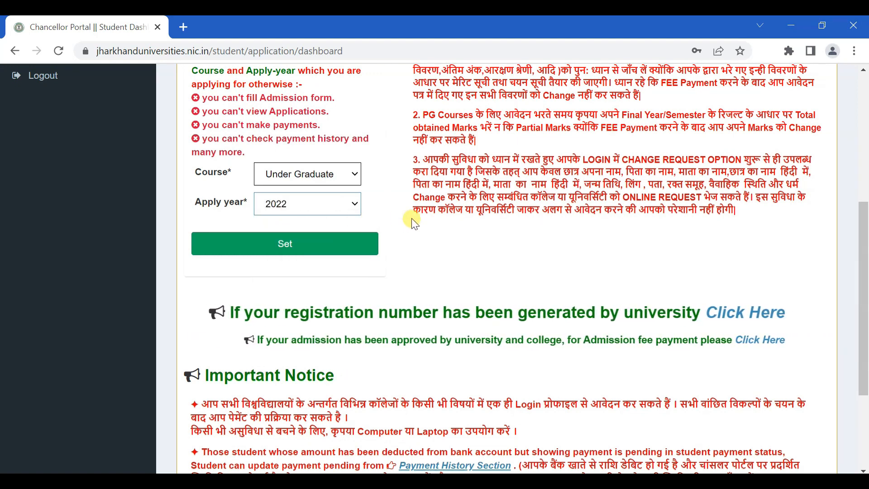
left_click(298, 248)
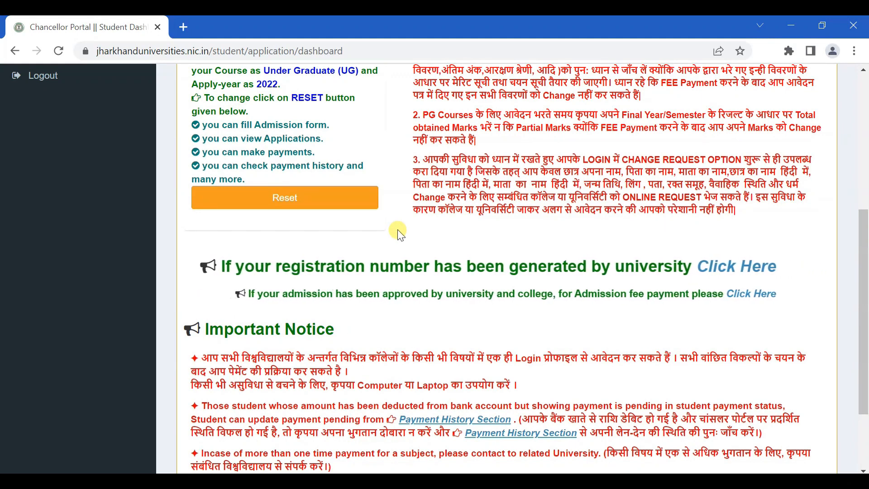
scroll(400, 234, "up", 6)
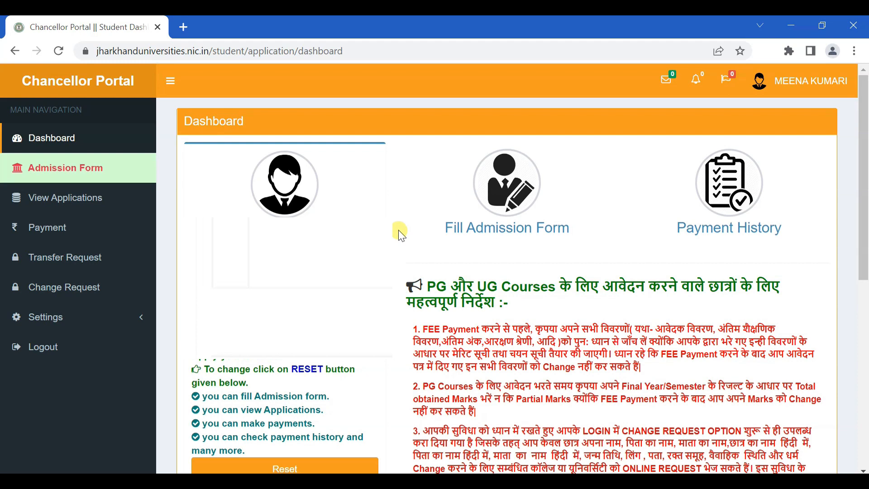
Open Fill Admission Form and scroll through the numbered applicant instructions to the end
left_click(503, 234)
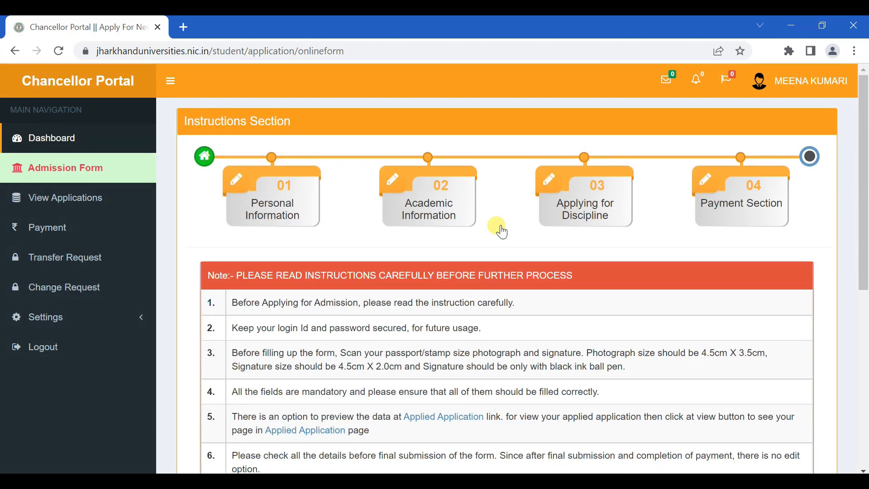
scroll(516, 249, "down", 2)
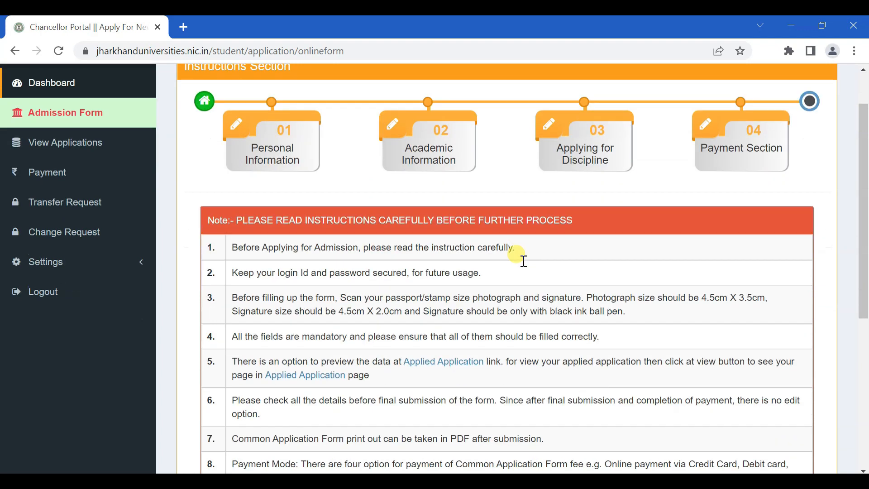
scroll(526, 267, "down", 2)
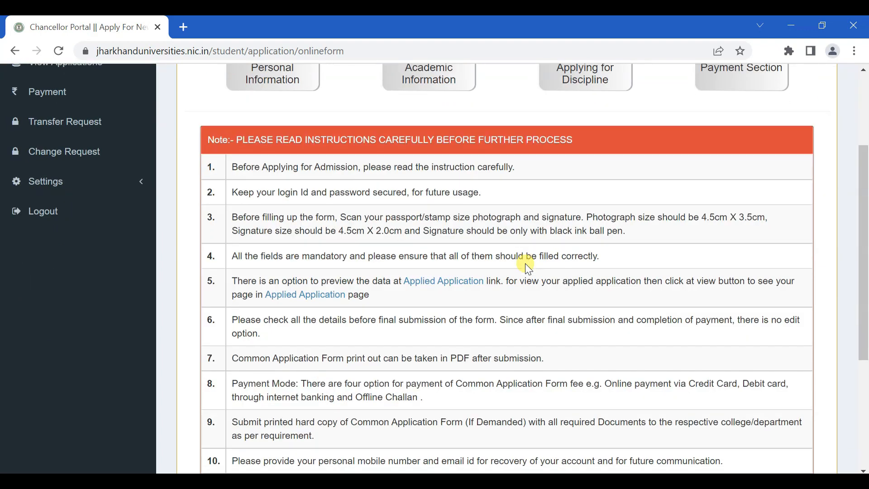
scroll(528, 268, "down", 2)
scroll(527, 268, "up", 2)
scroll(450, 330, "down", 3)
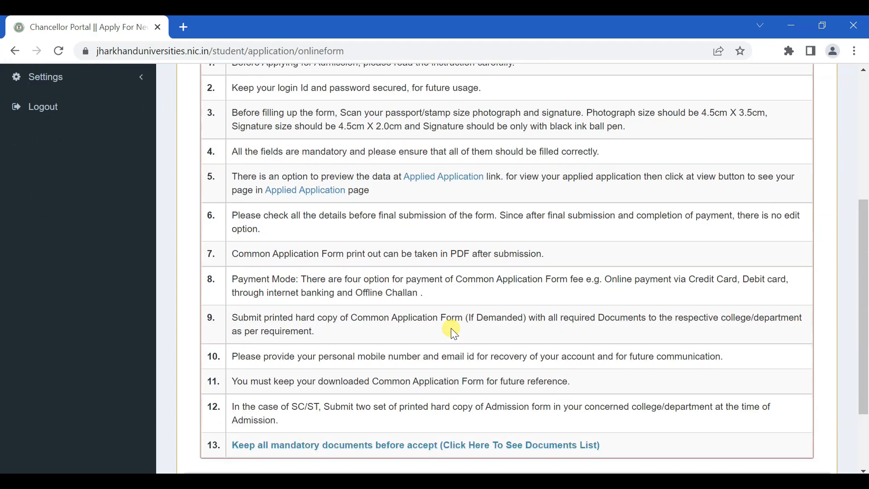
scroll(463, 285, "down", 2)
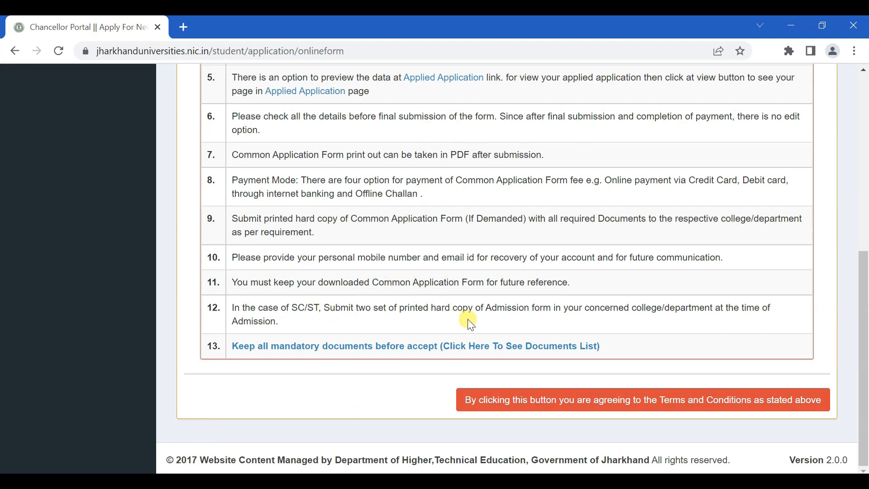
Accept the Terms and Conditions and open the Select Course dropdown
left_click(609, 405)
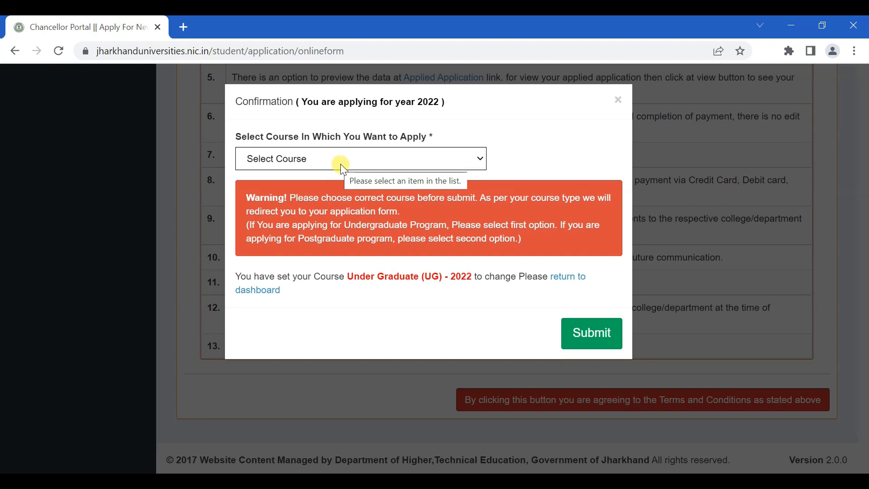
left_click(310, 158)
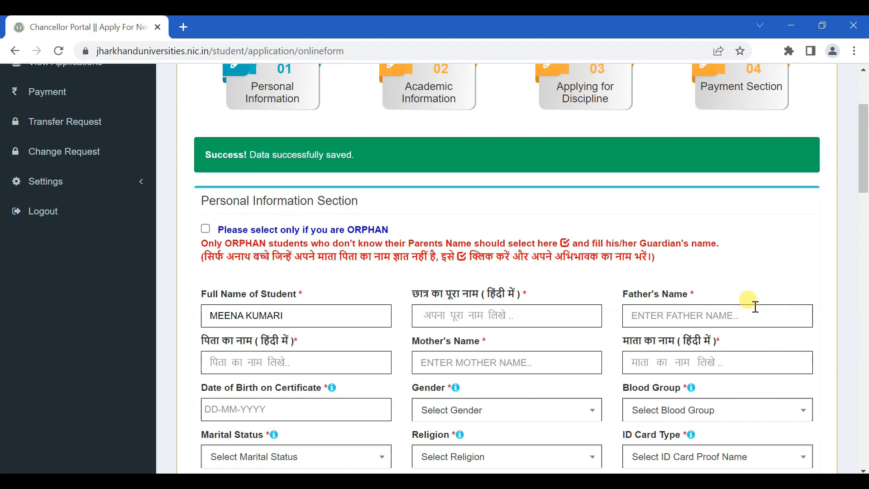
scroll(633, 271, "up", 1)
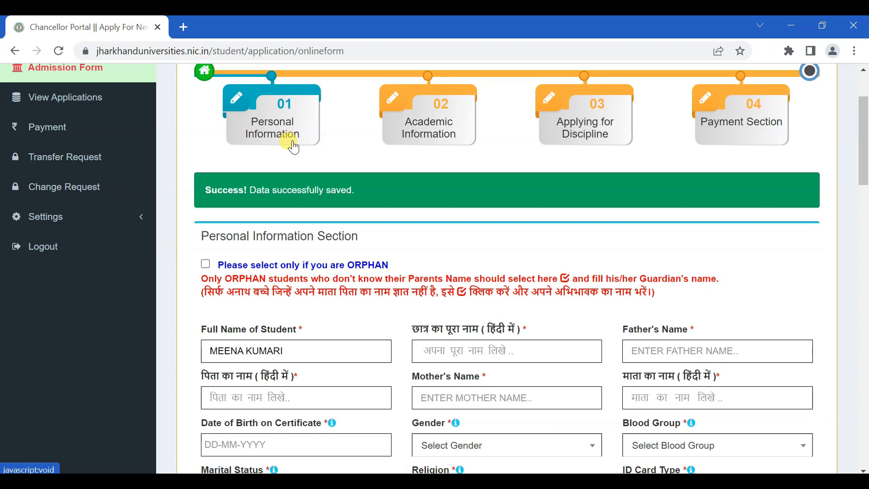
left_click_drag(863, 180, 859, 211)
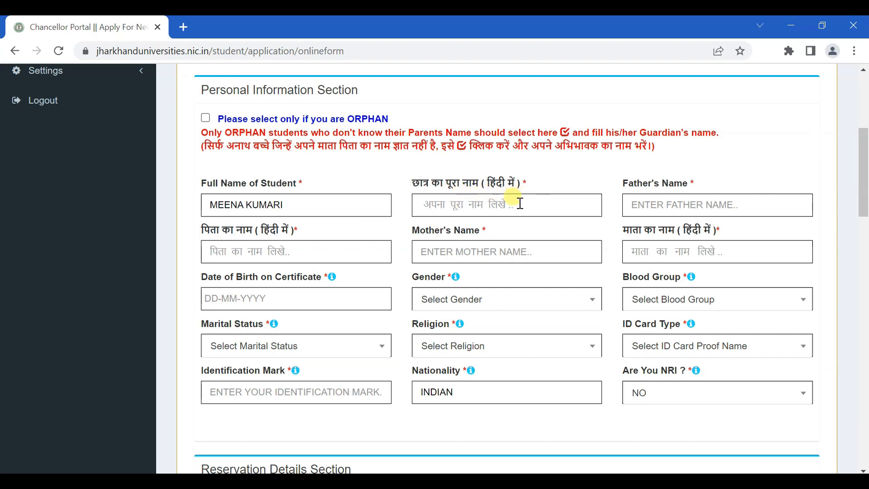
left_click(494, 205)
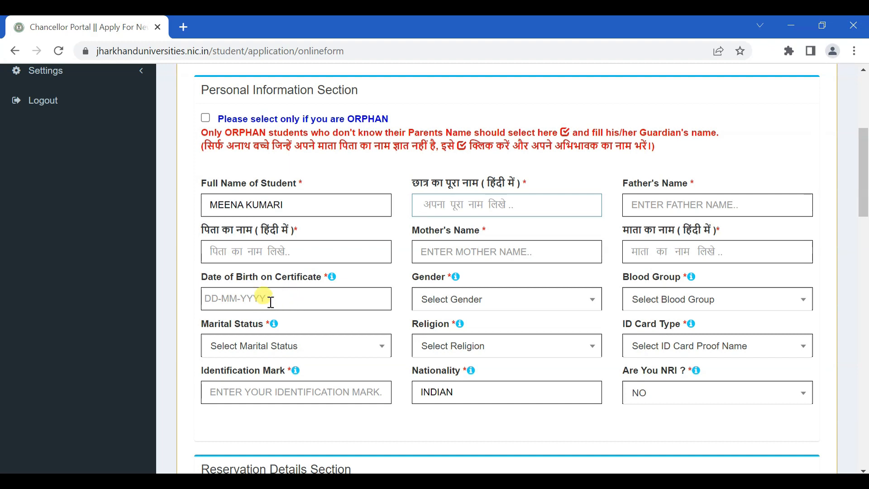
Look through the gender, blood group and marital status options without changing any of them
left_click(501, 300)
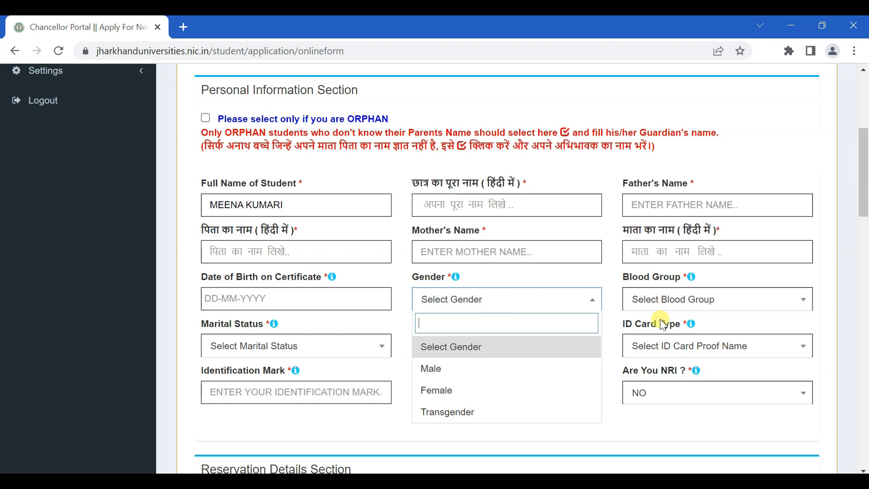
left_click(684, 308)
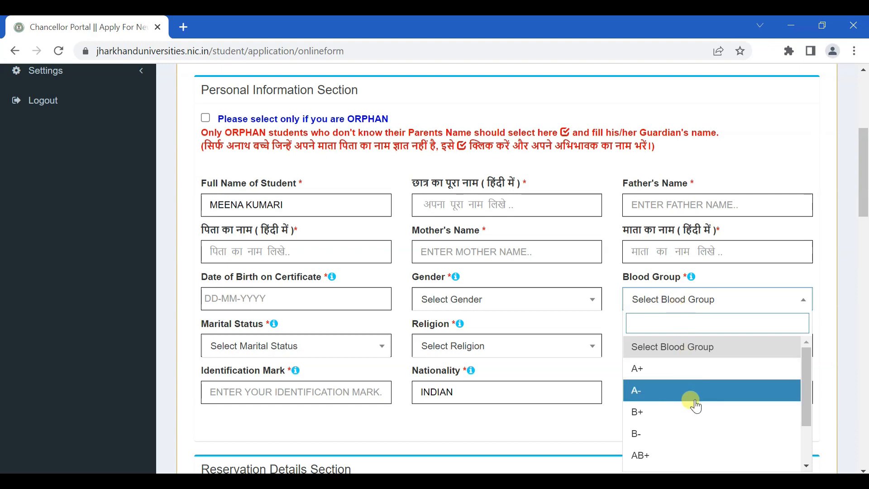
left_click_drag(798, 310, 370, 348)
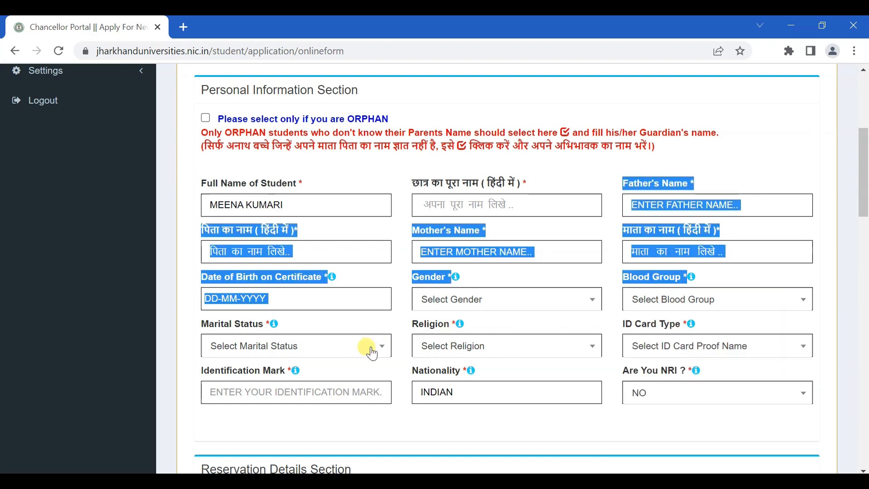
left_click(365, 322)
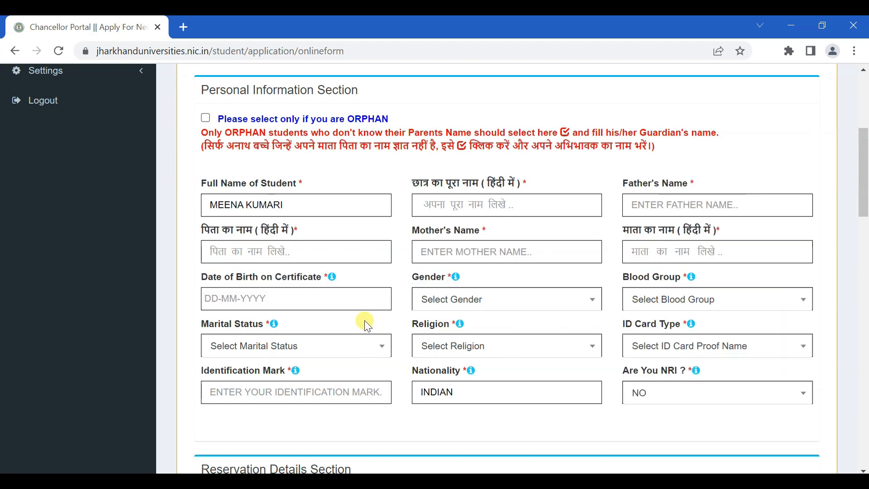
left_click(350, 350)
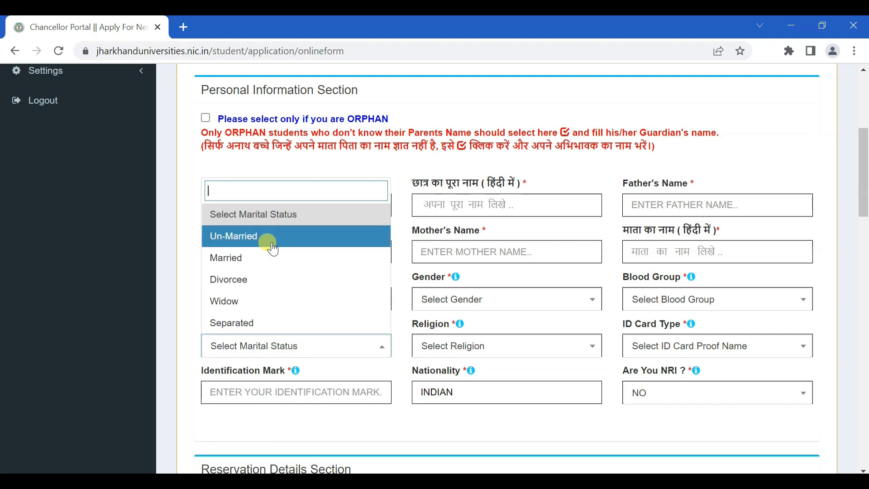
left_click(371, 374)
scroll(860, 227, "down", 3)
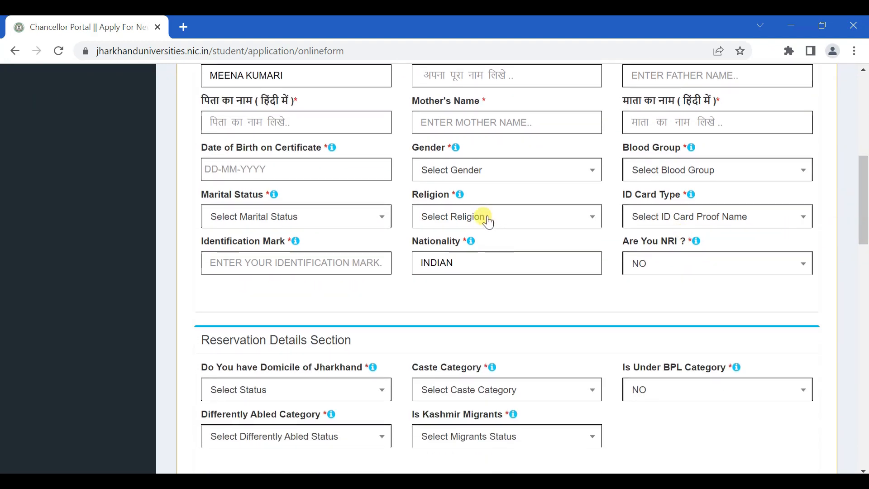
Bring up the ID card type choices and scroll to their end, leaving religion unchosen
left_click(488, 220)
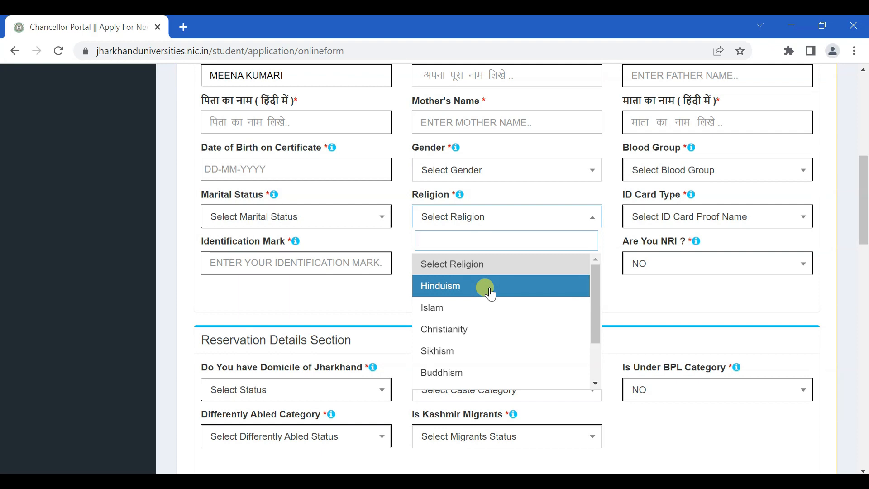
left_click(694, 267)
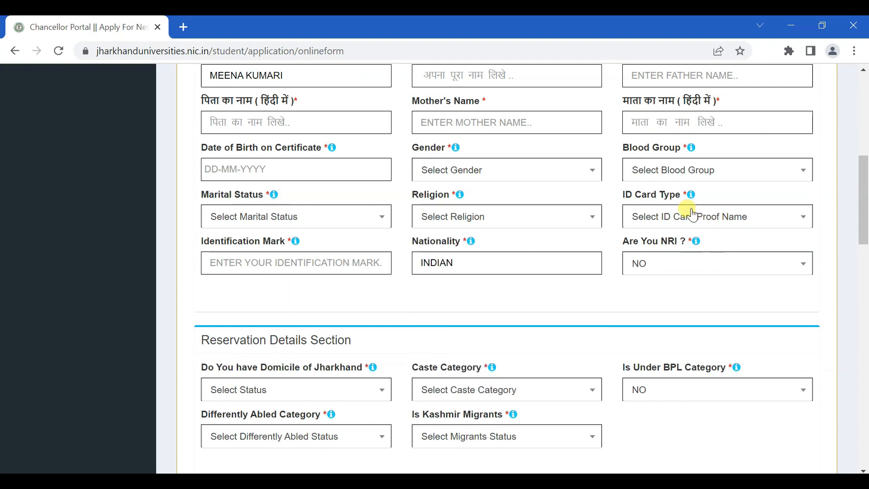
left_click(692, 216)
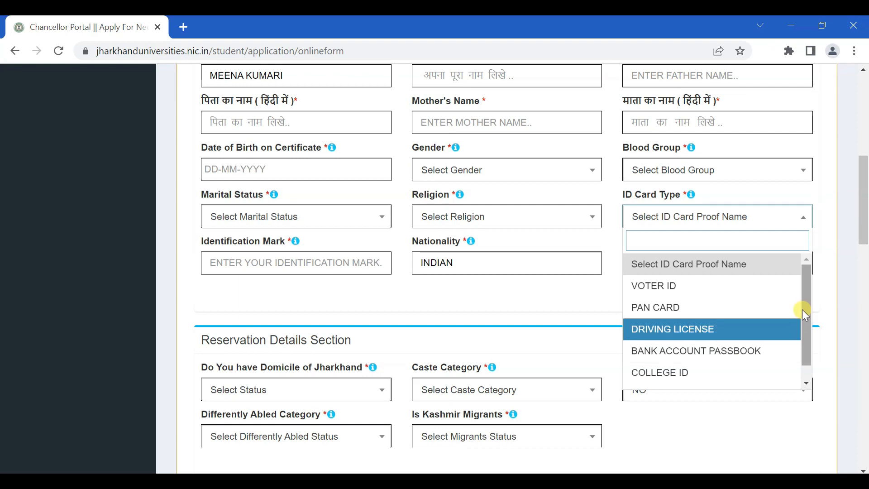
scroll(808, 344, "down", 1)
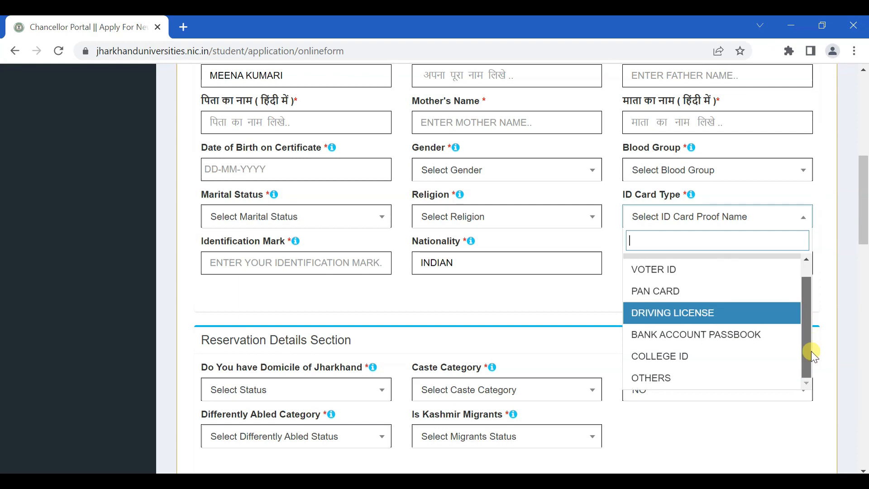
Choose OTHERS as the ID card type and enter ADHAAR CARD as the other ID card type
left_click(661, 382)
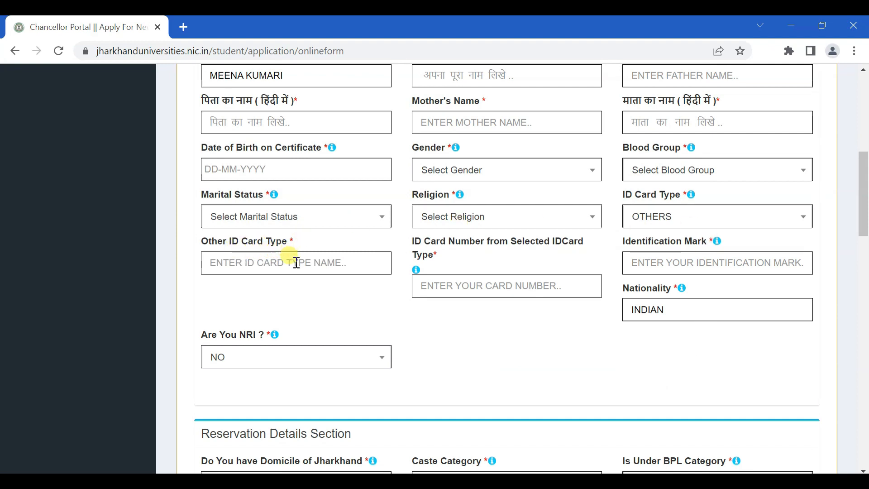
left_click(349, 262)
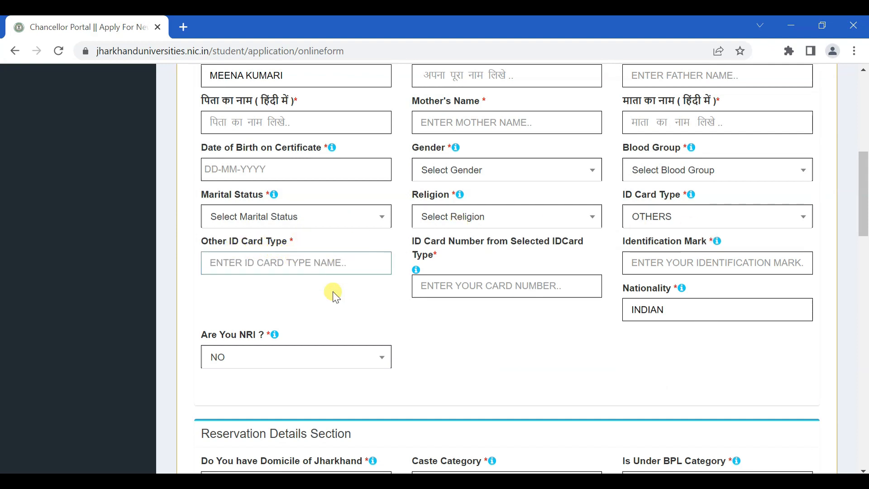
type("ADHA")
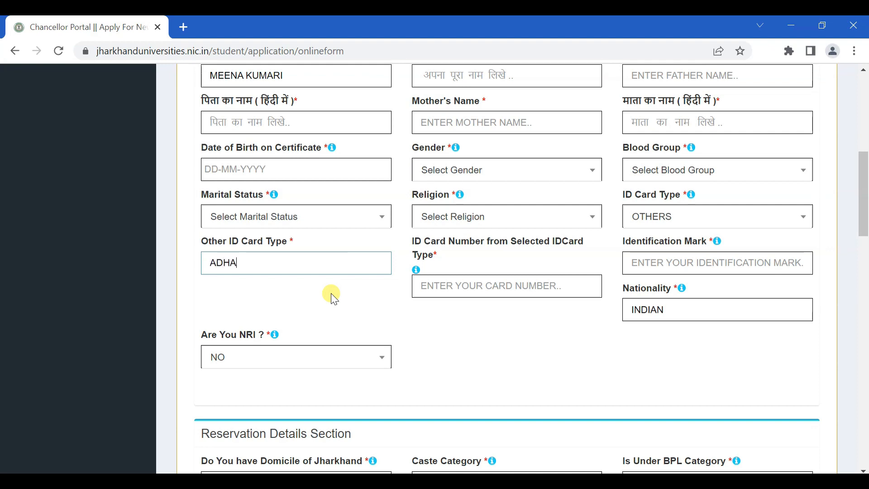
type("AR CARD")
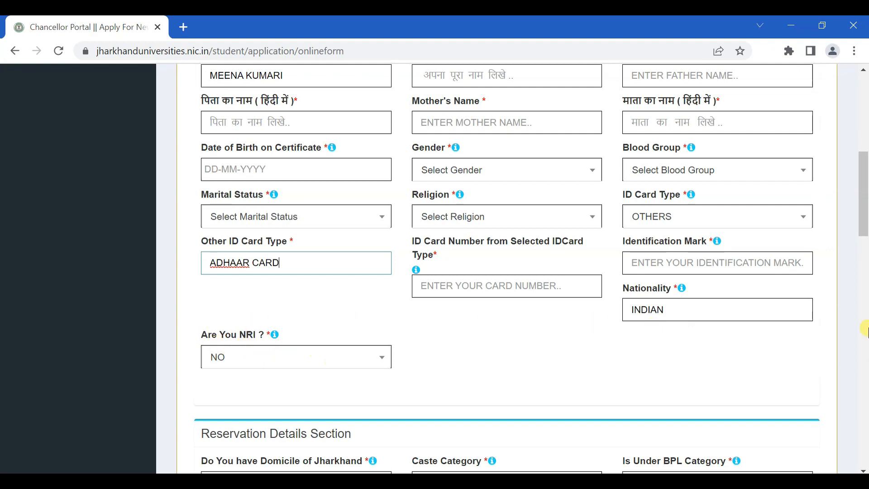
left_click_drag(864, 231, 864, 284)
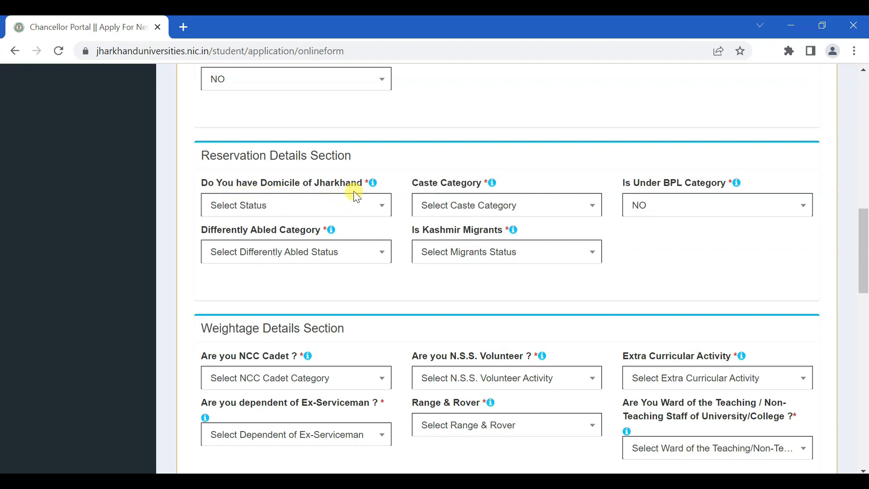
Set Jharkhand domicile to YES, and set differently abled and Kashmir migrant status to NO
left_click(352, 209)
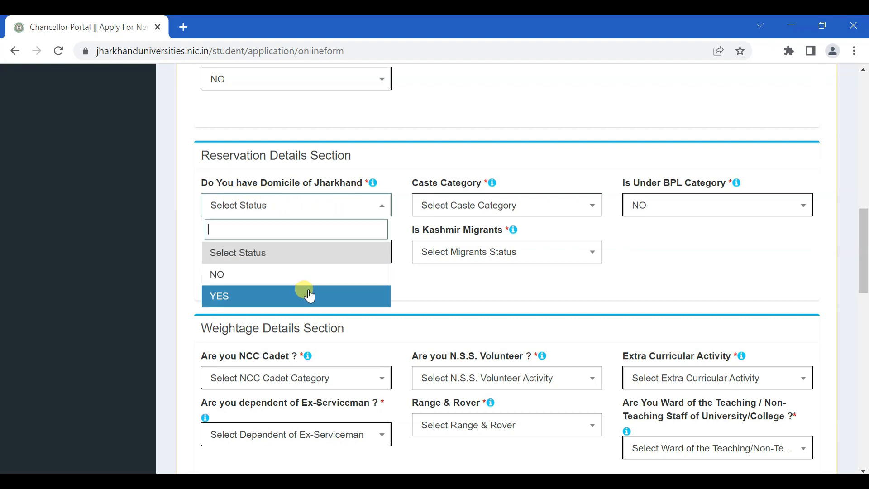
left_click(306, 295)
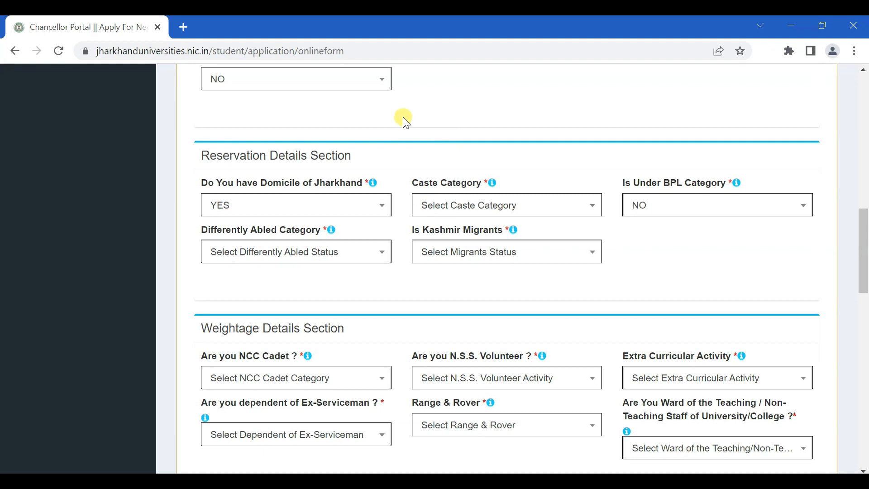
left_click(482, 210)
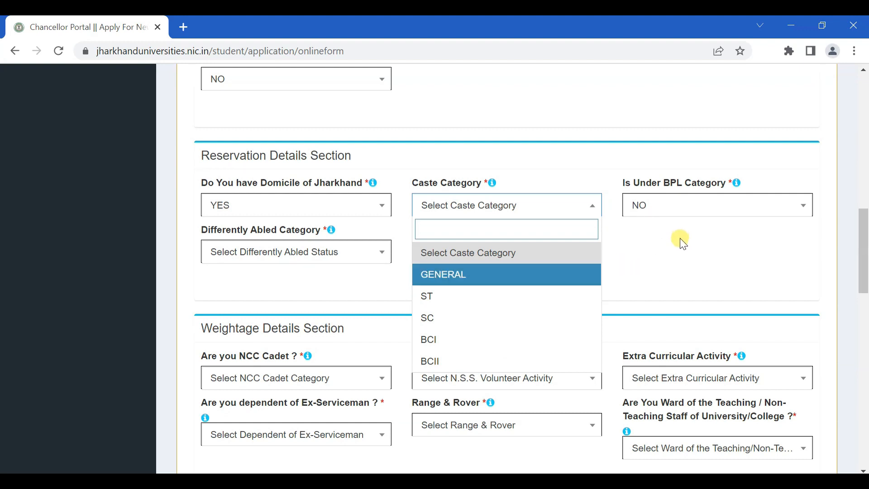
left_click(720, 258)
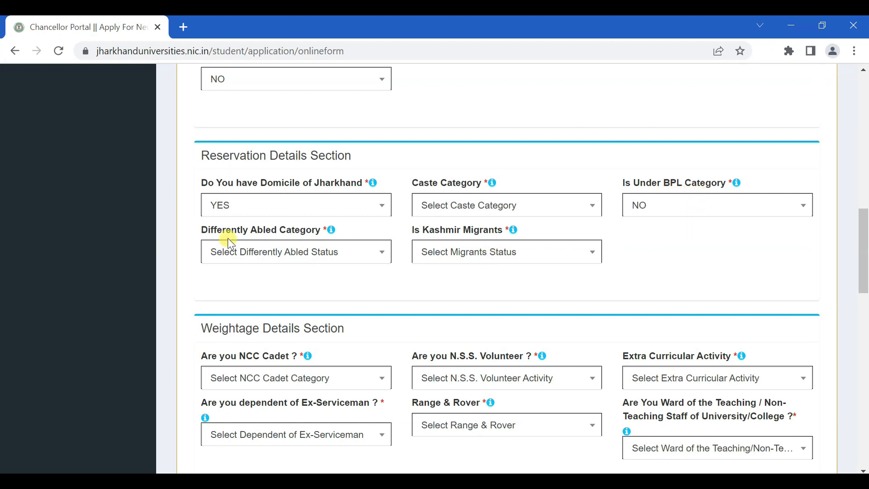
left_click(280, 253)
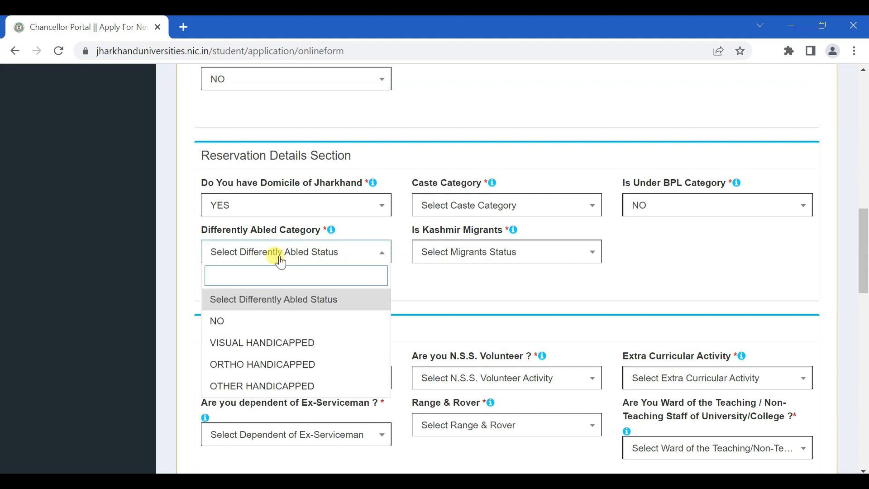
left_click(281, 319)
left_click(521, 256)
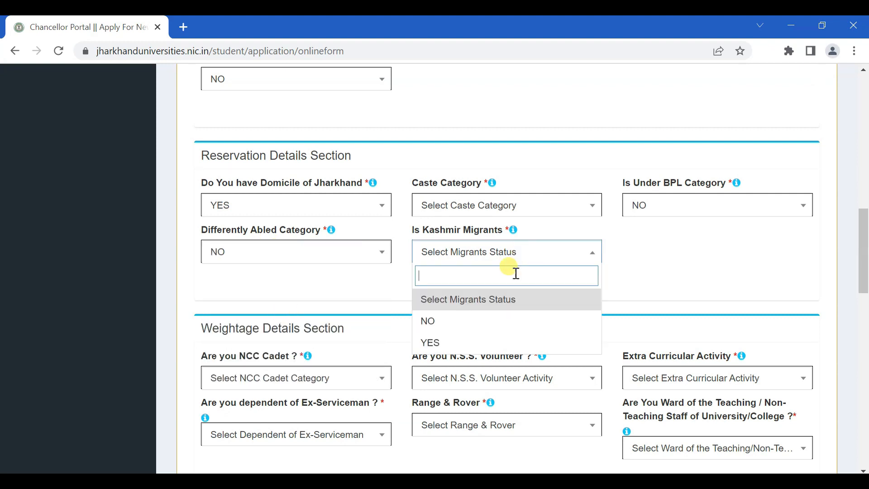
left_click(489, 317)
scroll(681, 284, "down", 2)
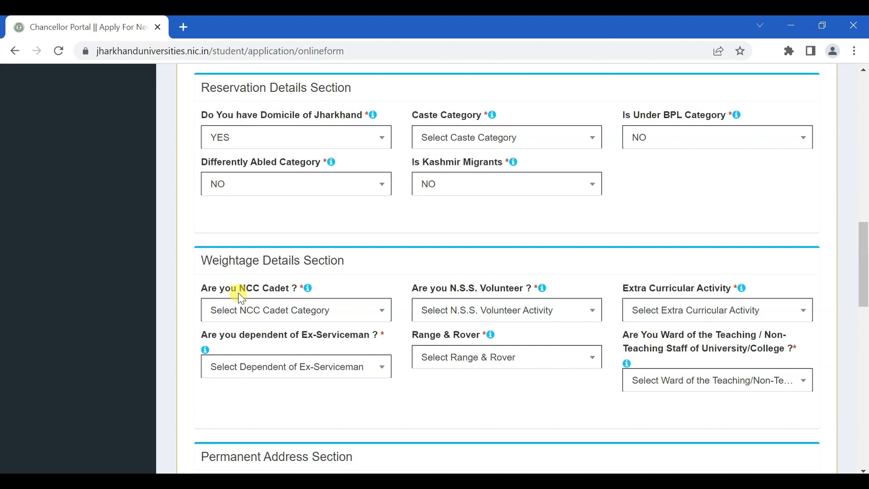
Answer NO for NCC cadet, N.S.S. volunteer and extra curricular activity
left_click(291, 313)
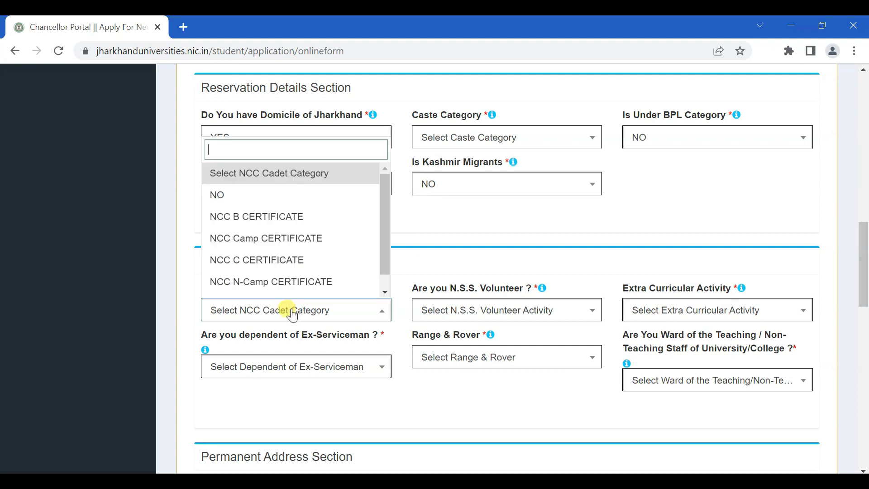
left_click(271, 196)
left_click(499, 312)
left_click(446, 194)
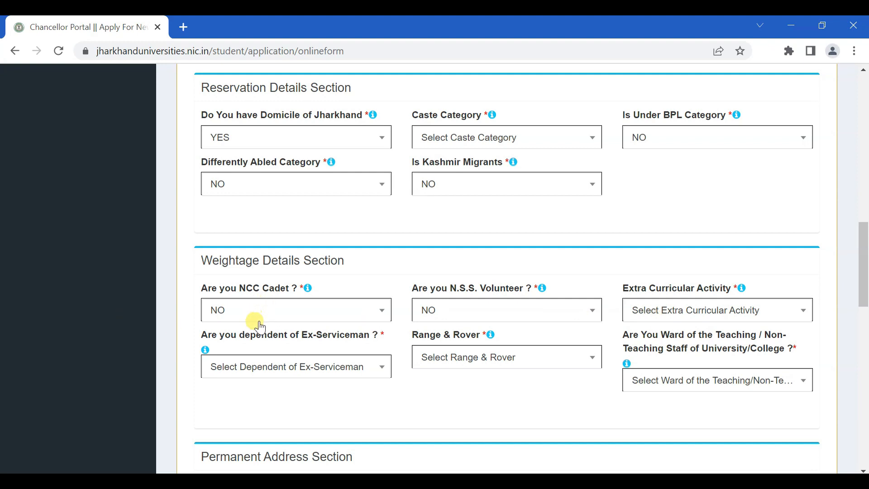
left_click(691, 312)
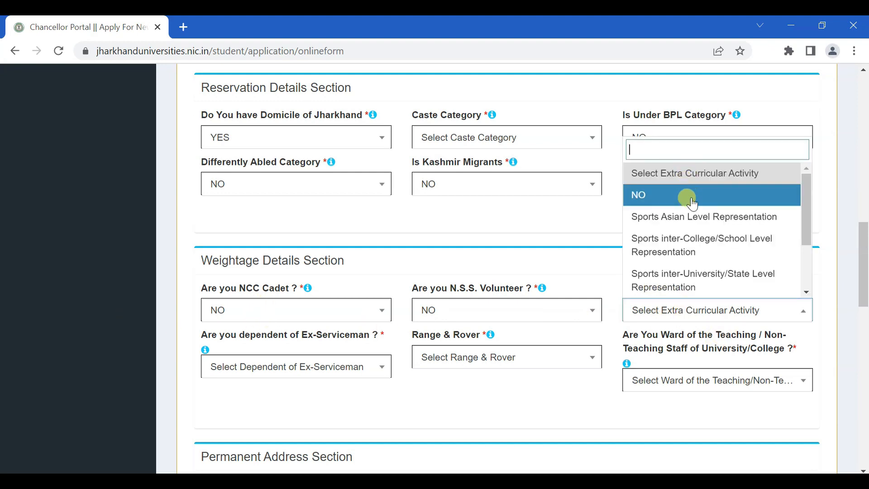
left_click(615, 222)
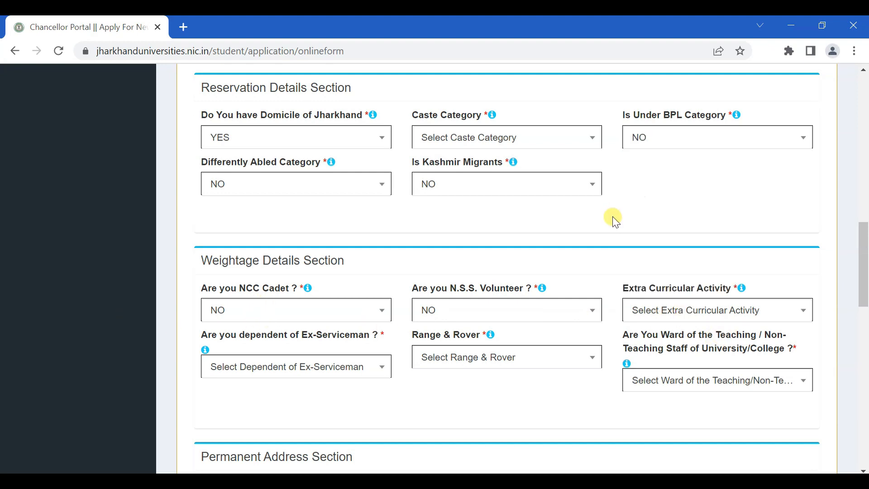
left_click(696, 311)
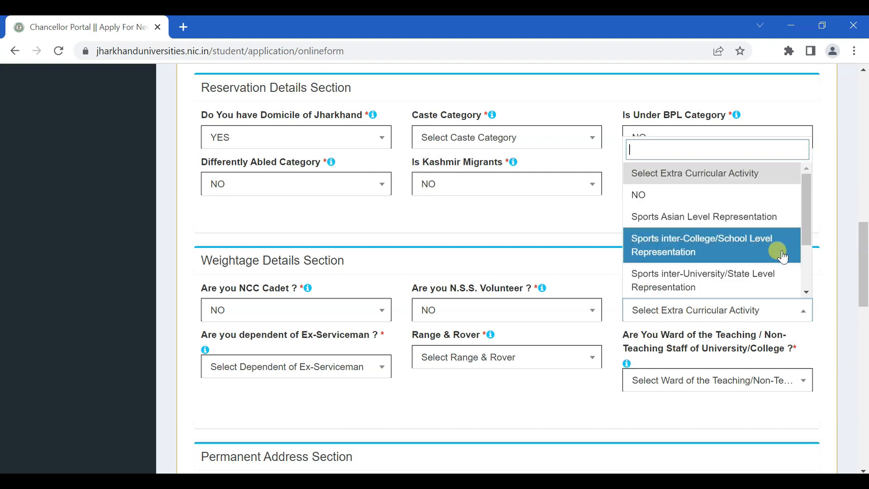
left_click(664, 205)
Answer NO for ex-serviceman dependent, Range & Rover and ward of university staff
scroll(621, 365, "down", 1)
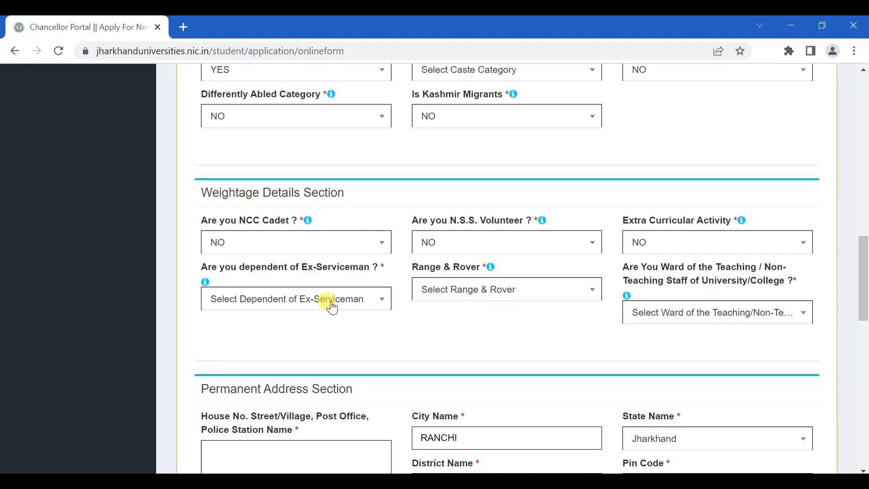
left_click(330, 300)
left_click(316, 367)
left_click(534, 295)
left_click(507, 357)
left_click(755, 313)
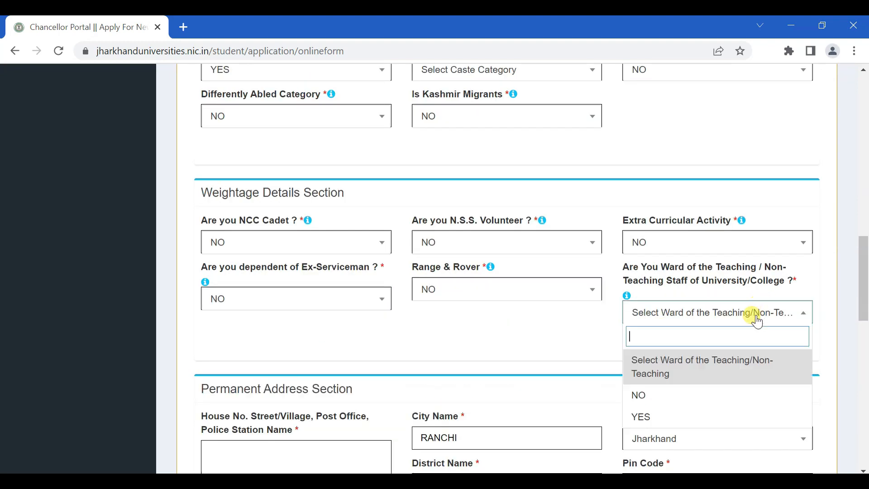
left_click(665, 393)
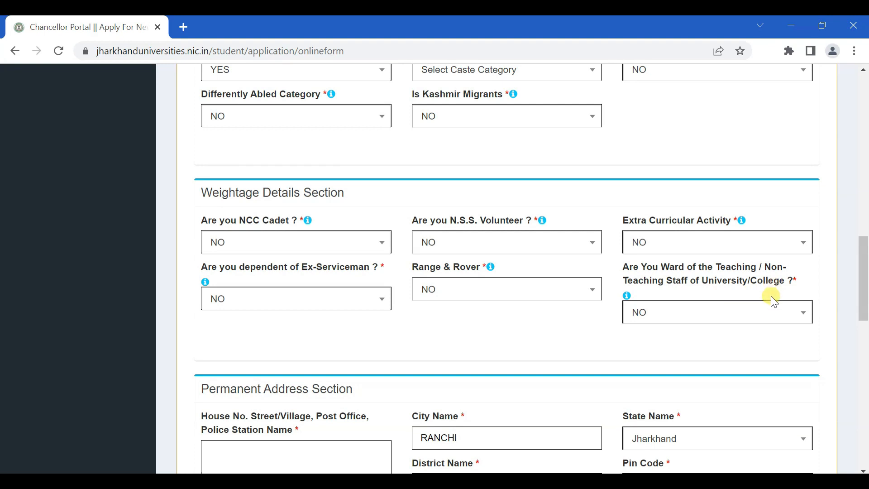
left_click_drag(865, 281, 864, 326)
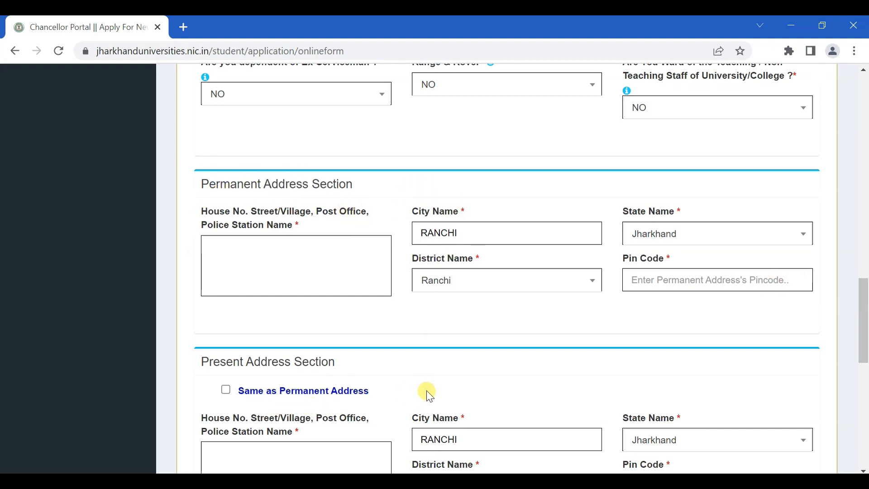
scroll(502, 380, "down", 1)
scroll(455, 285, "up", 1)
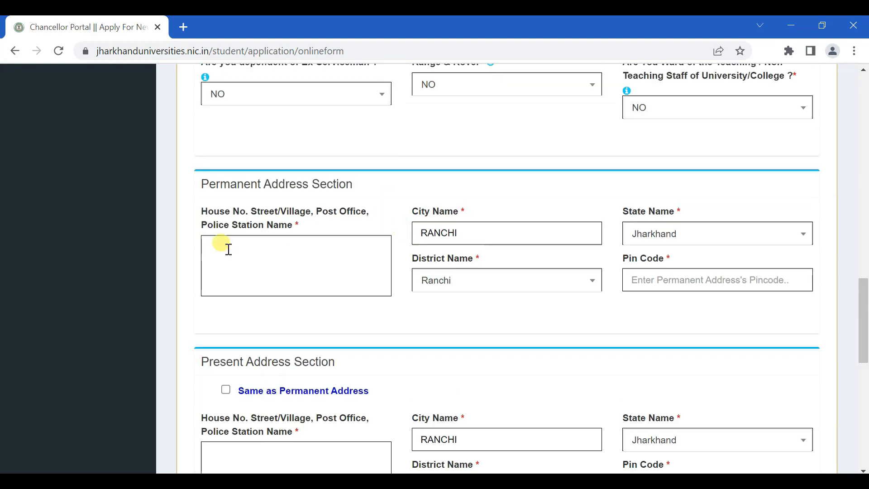
scroll(570, 293, "down", 1)
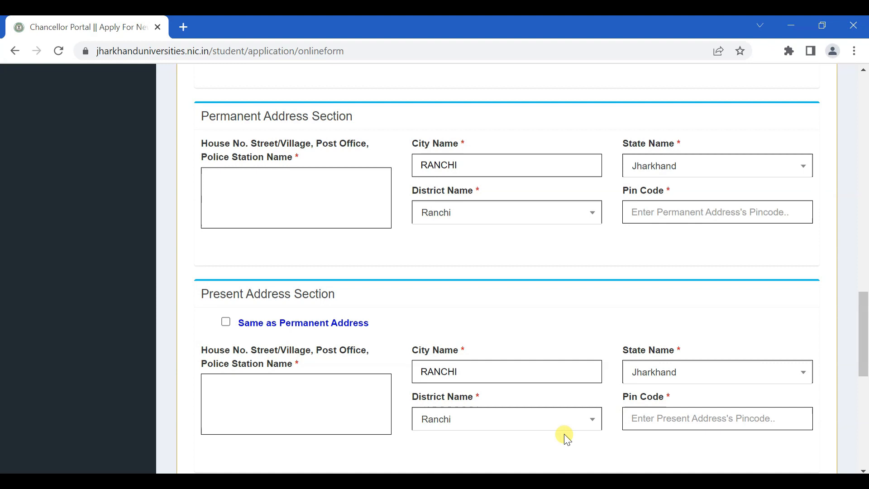
scroll(565, 430, "down", 1)
scroll(561, 428, "up", 4)
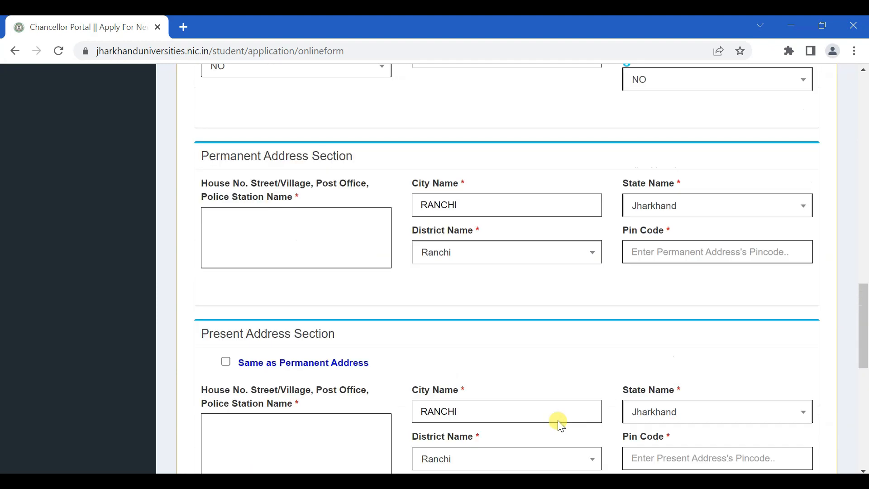
scroll(559, 428, "up", 3)
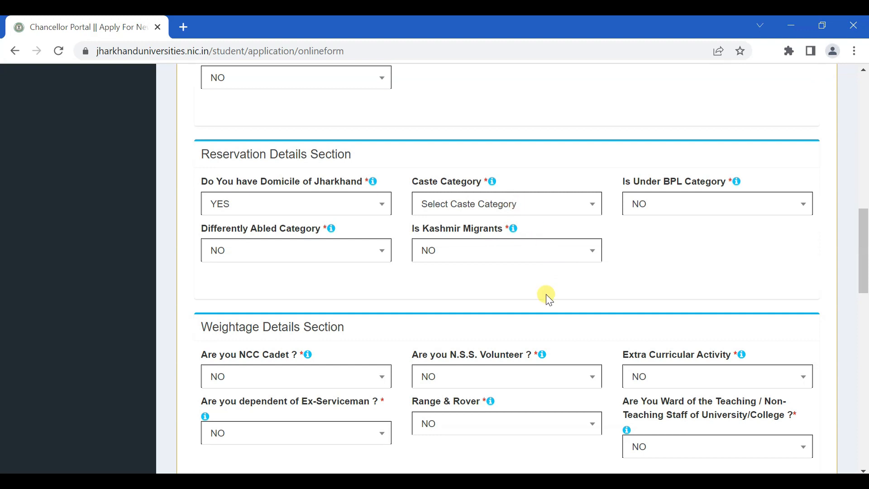
Pick GENERAL from the Caste Category list in Reservation Details
left_click(515, 202)
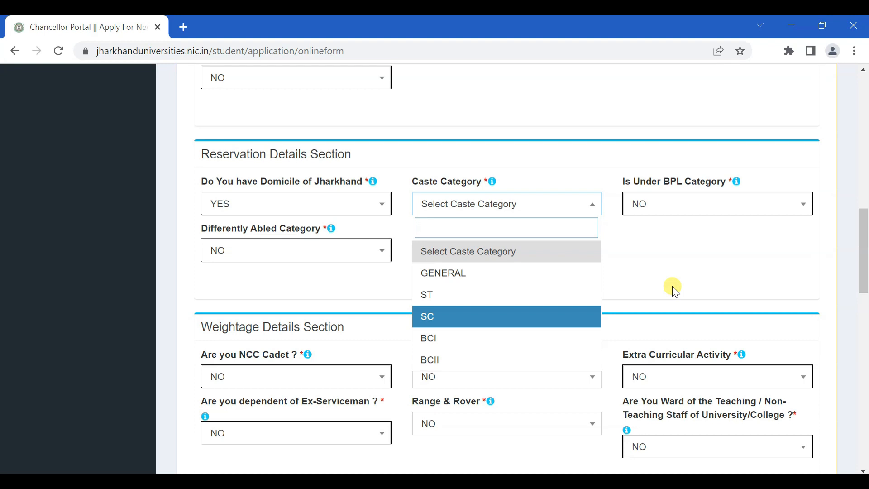
left_click(480, 274)
scroll(621, 273, "down", 10)
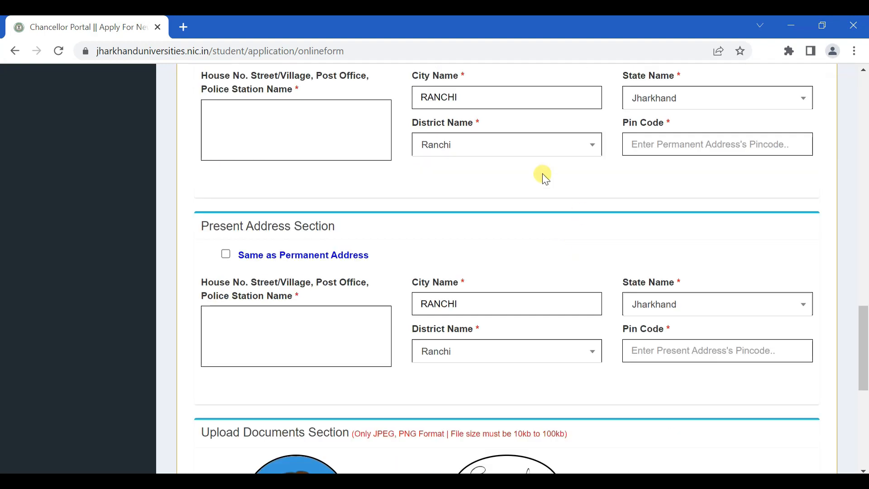
scroll(558, 339, "down", 5)
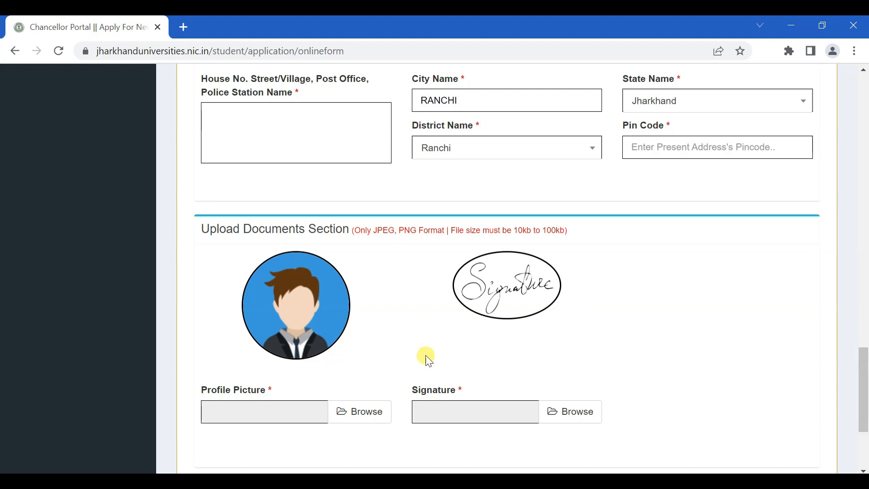
scroll(584, 360, "down", 3)
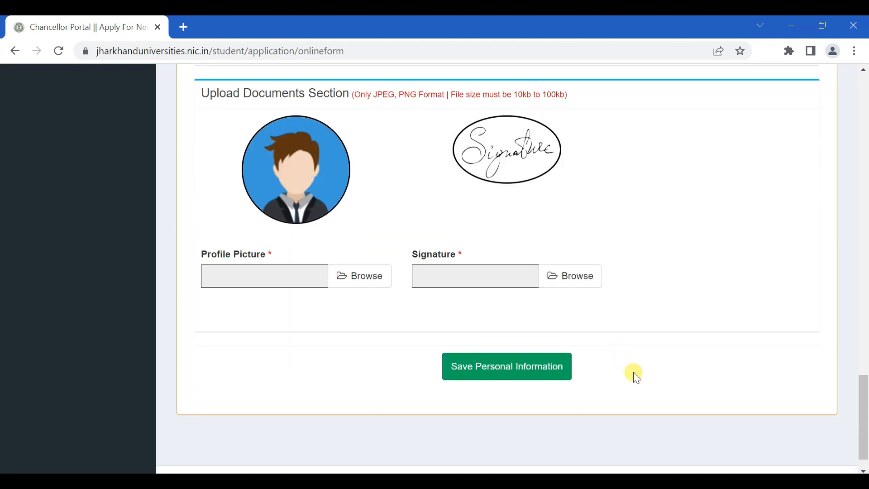
Save the personal information and bring up the last passed examination choices in Academic Information
left_click(549, 378)
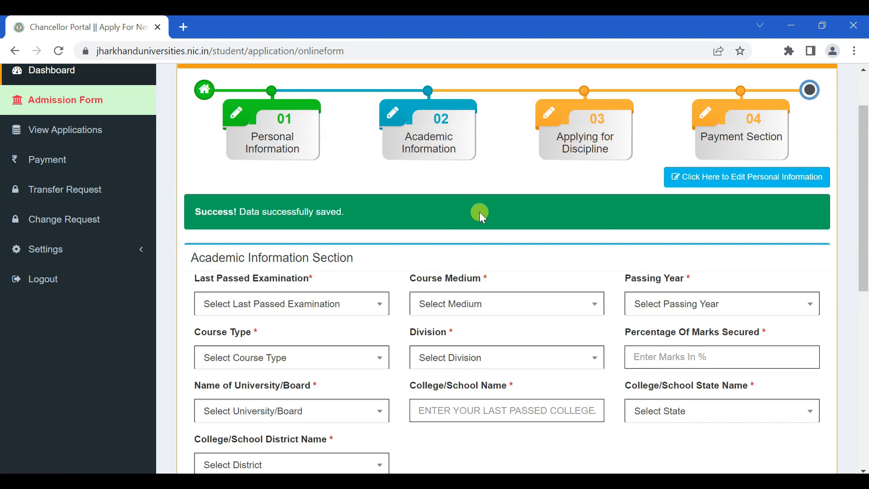
scroll(479, 212, "down", 1)
scroll(478, 209, "down", 1)
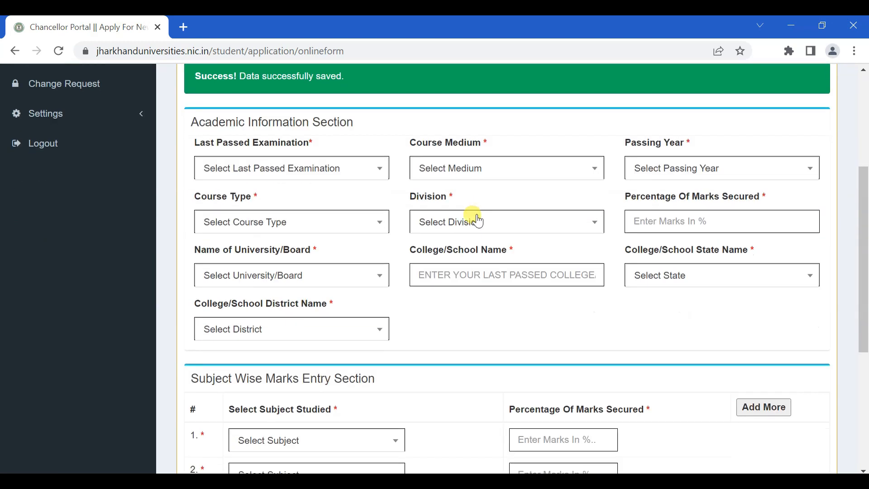
left_click(286, 171)
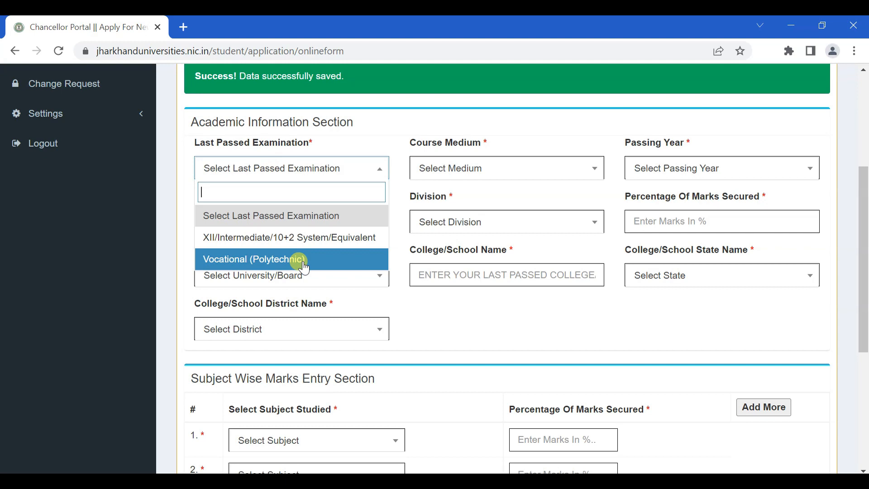
Select XII/Intermediate/10+2 System/Equivalent, stream ARTS, medium Hindi, passing year 2022 and Regular course type
left_click(348, 245)
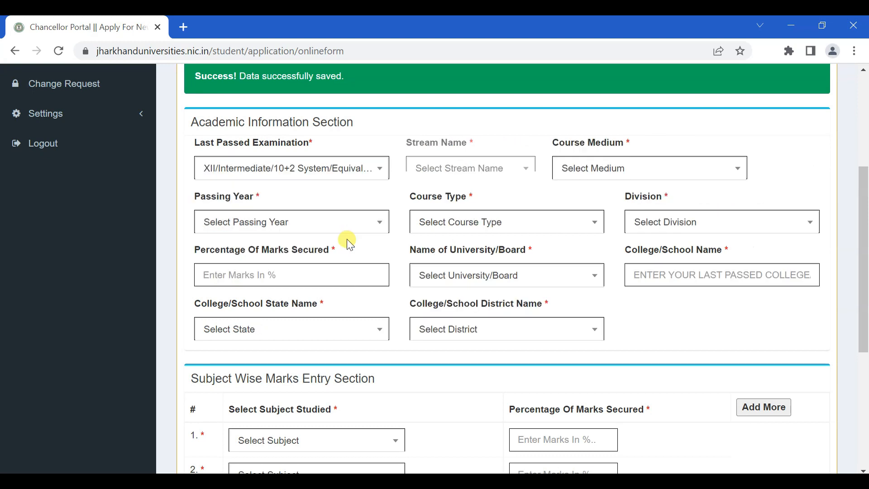
left_click(465, 173)
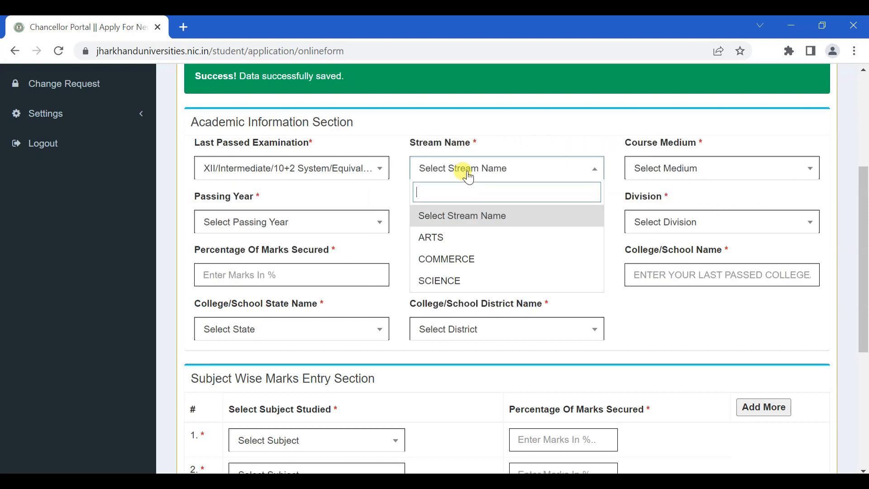
left_click(441, 241)
left_click(683, 176)
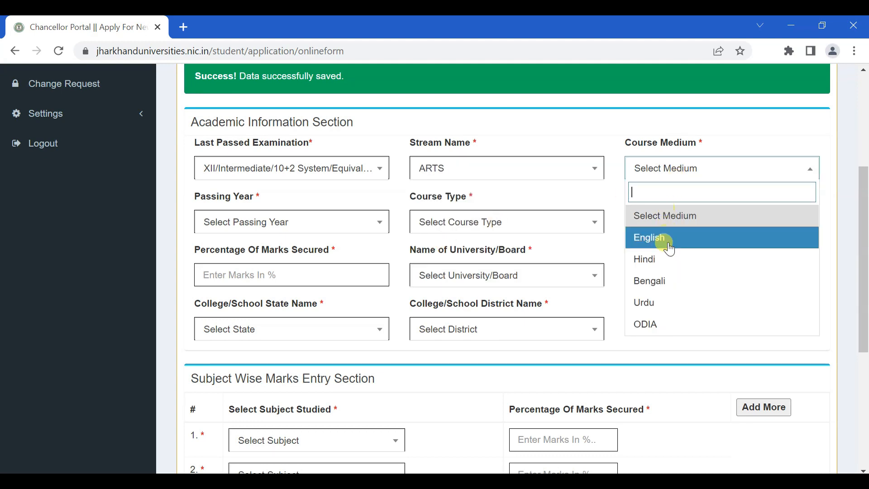
left_click(718, 267)
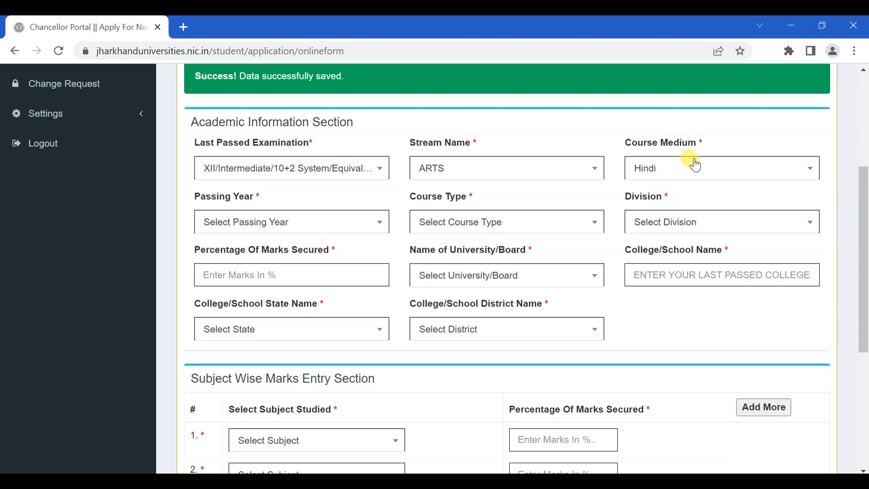
left_click(247, 231)
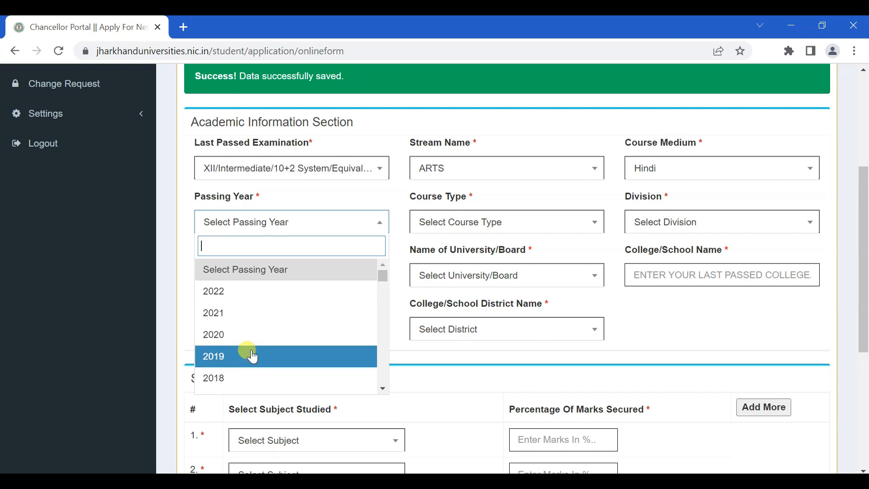
left_click(257, 294)
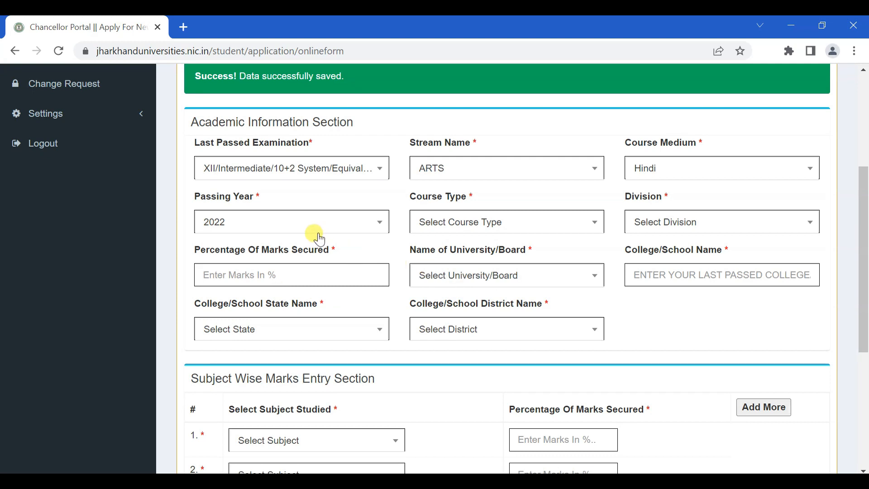
left_click(504, 231)
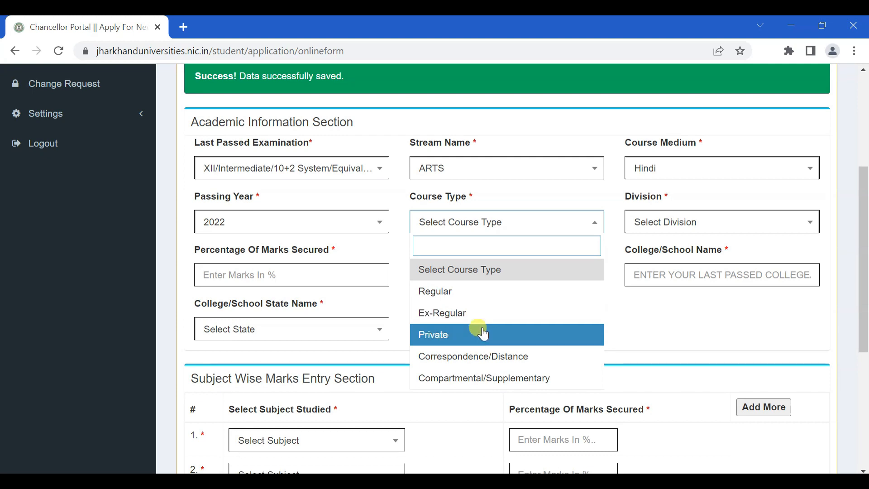
left_click(491, 301)
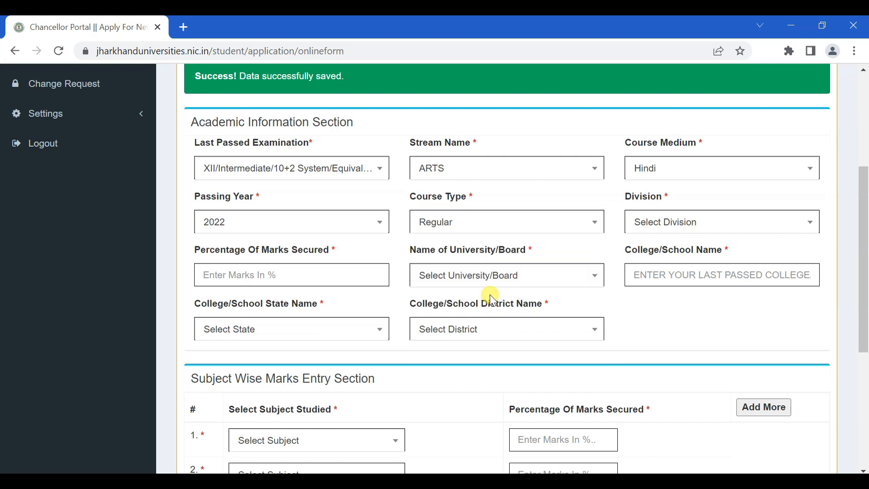
left_click(683, 225)
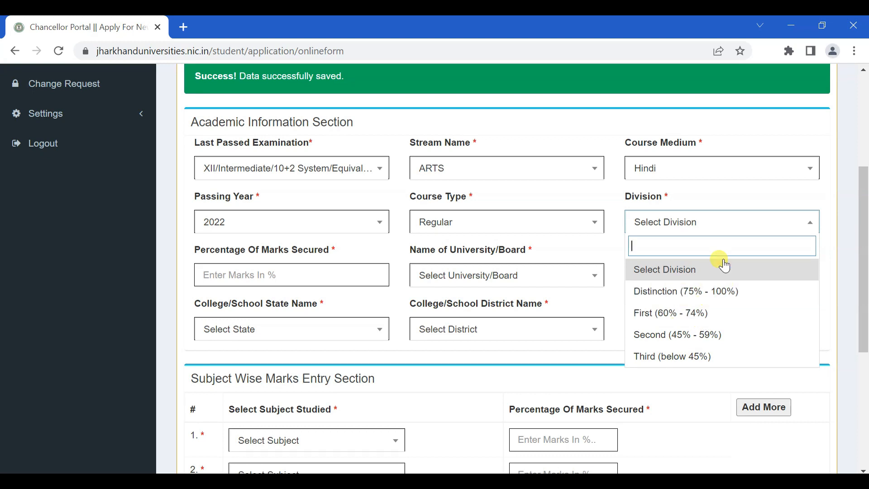
Choose Second (45% - 59%) as the division of the last exam
left_click(718, 339)
scroll(720, 326, "down", 1)
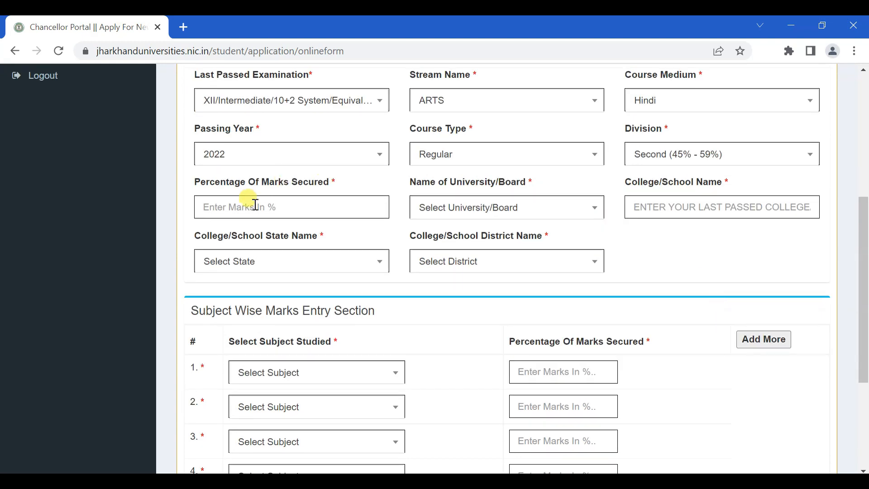
Search 'jha' and set the university/board to Jharkhand Academic Council, Ranchi
left_click(310, 205)
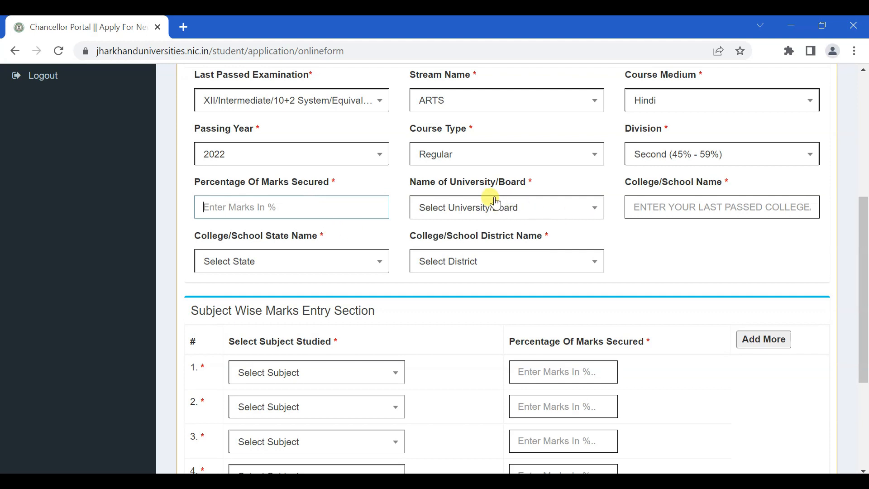
left_click(521, 206)
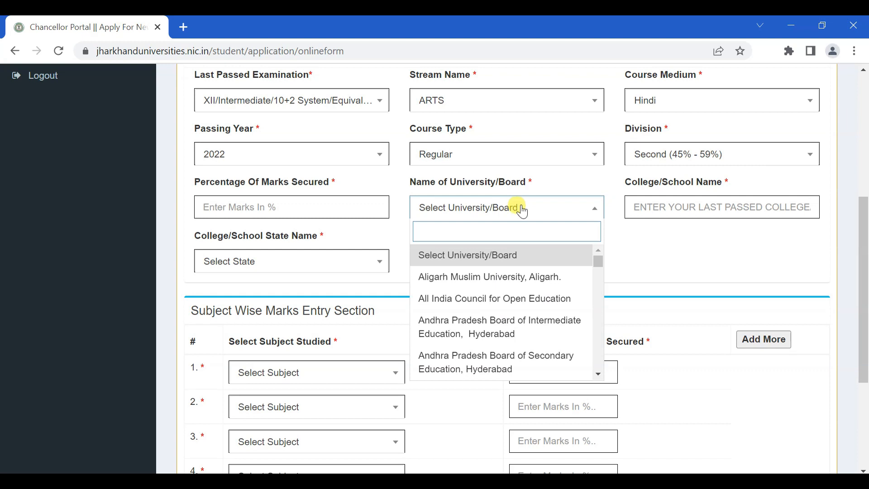
type("jhar")
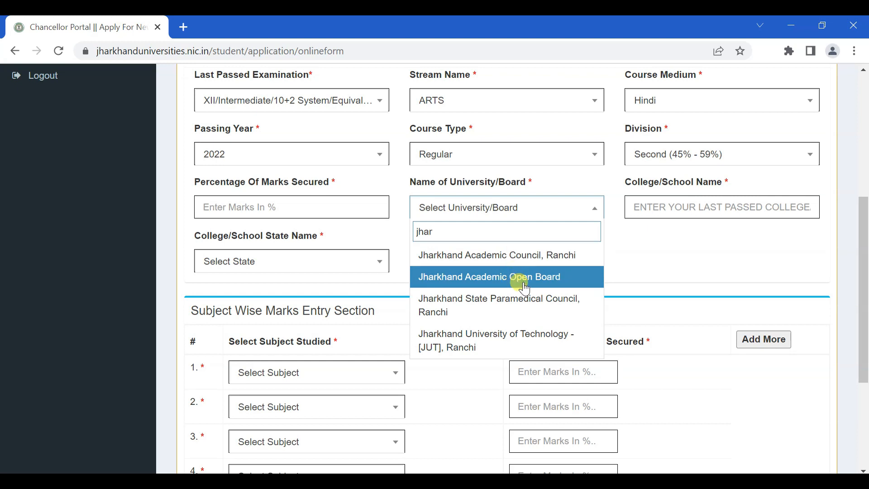
left_click(501, 259)
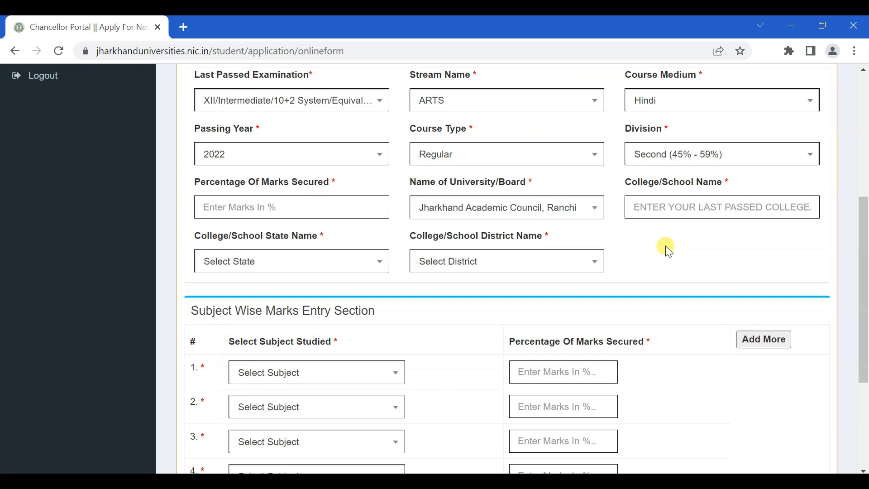
left_click(671, 208)
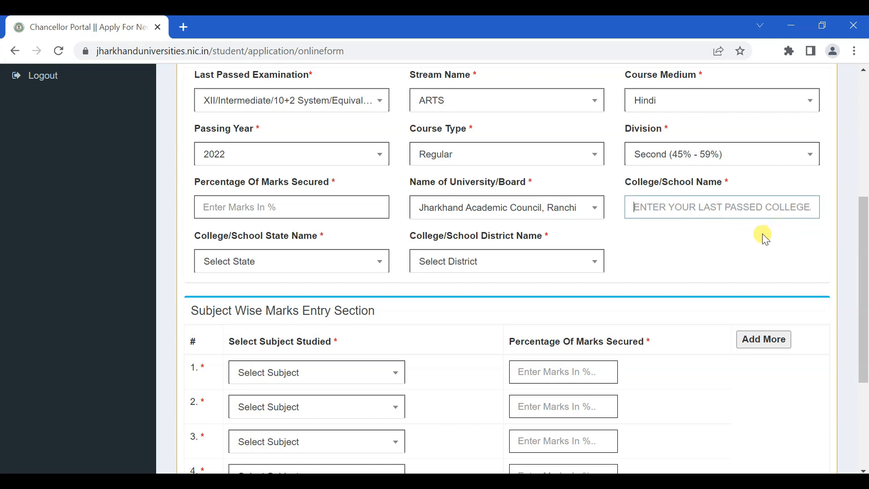
left_click(302, 265)
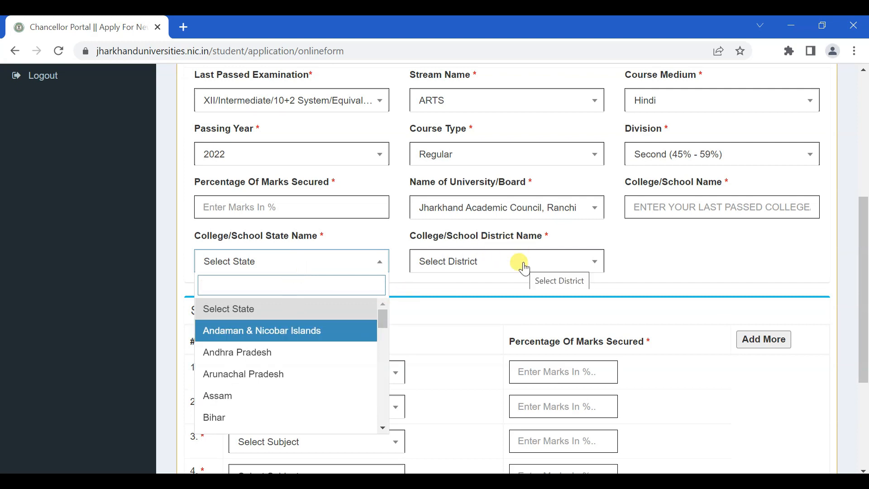
left_click(710, 262)
scroll(710, 265, "down", 3)
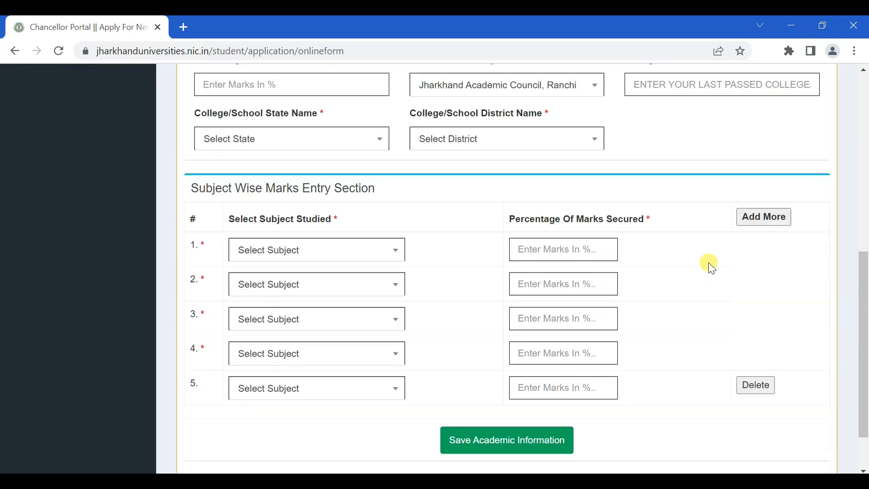
Pick English as the first subject in the subject table
scroll(710, 264, "down", 2)
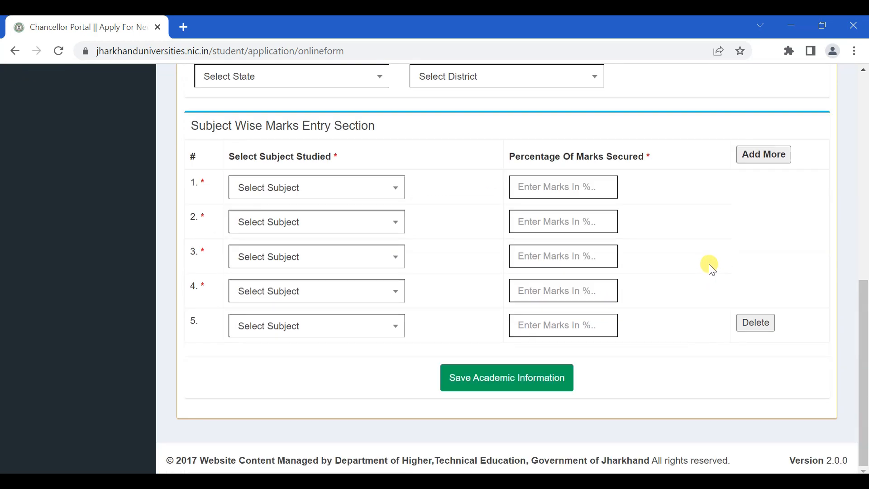
left_click(310, 188)
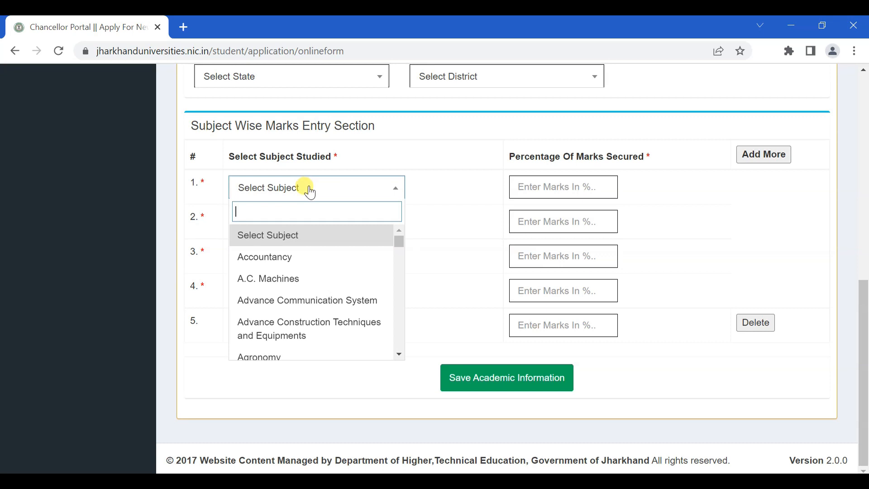
left_click(318, 195)
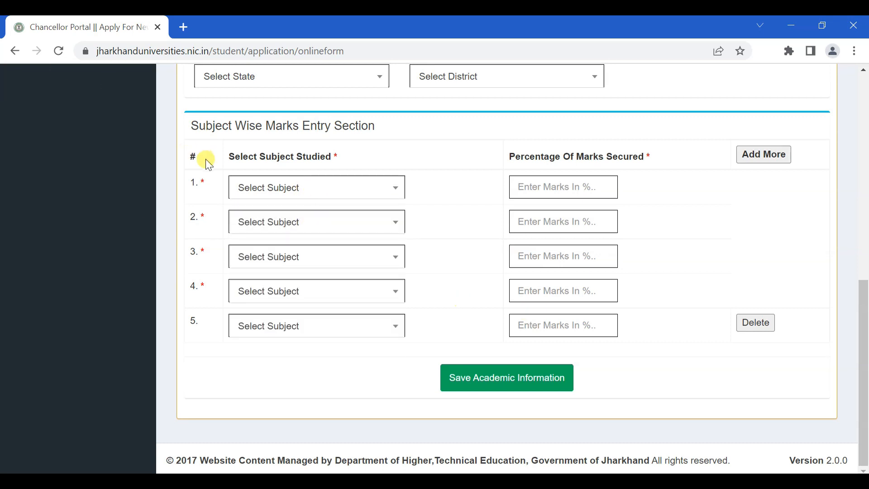
left_click(265, 196)
type("engl")
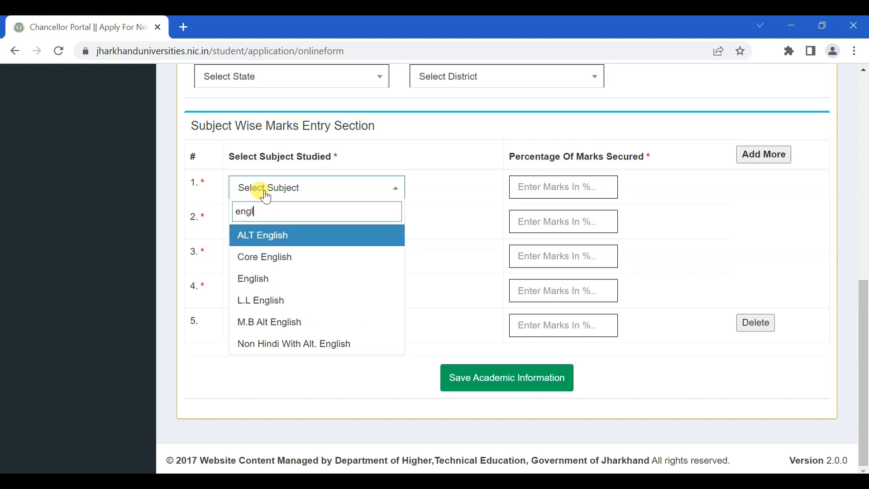
left_click(264, 277)
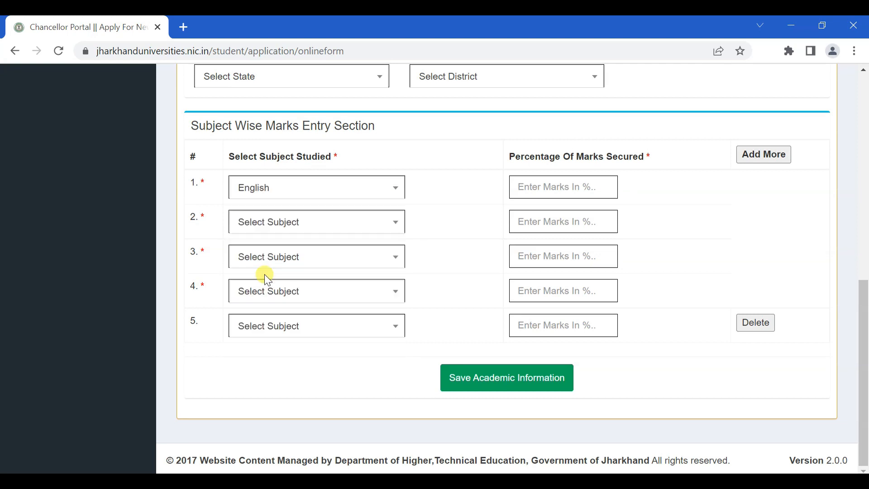
left_click(586, 188)
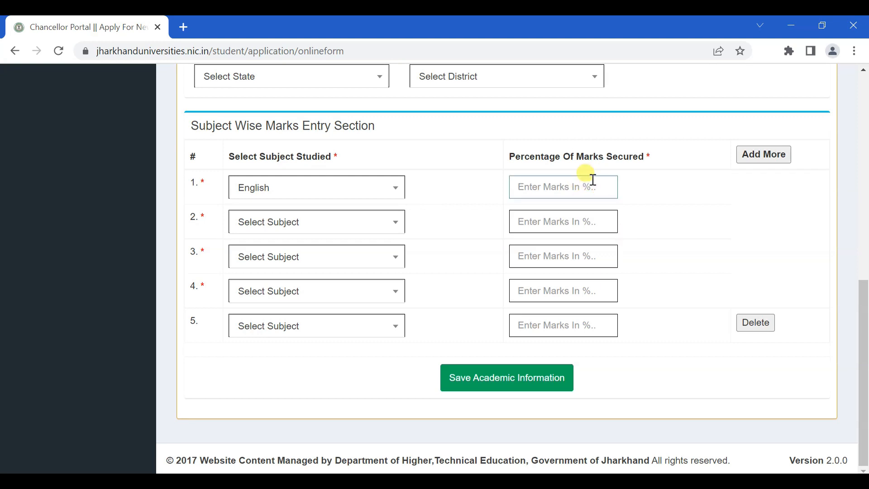
Set Hindi as the second subject, add and remove an extra row, and save the academic information
left_click(279, 224)
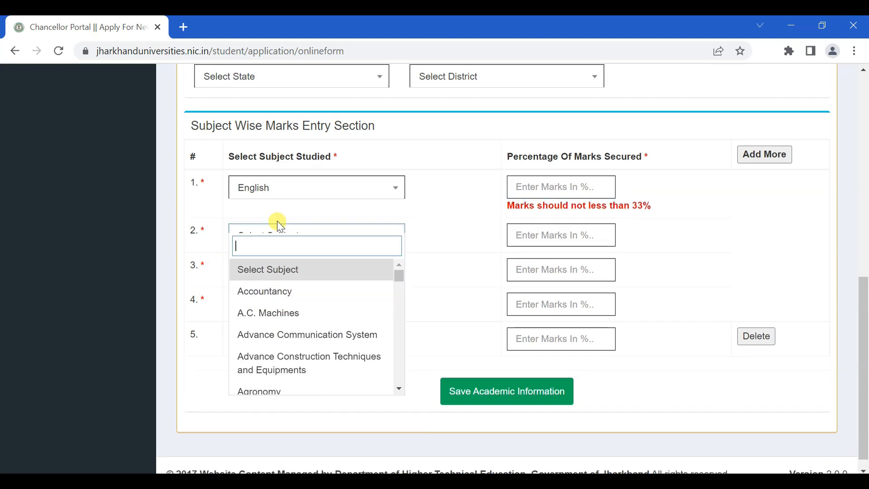
type("hindi")
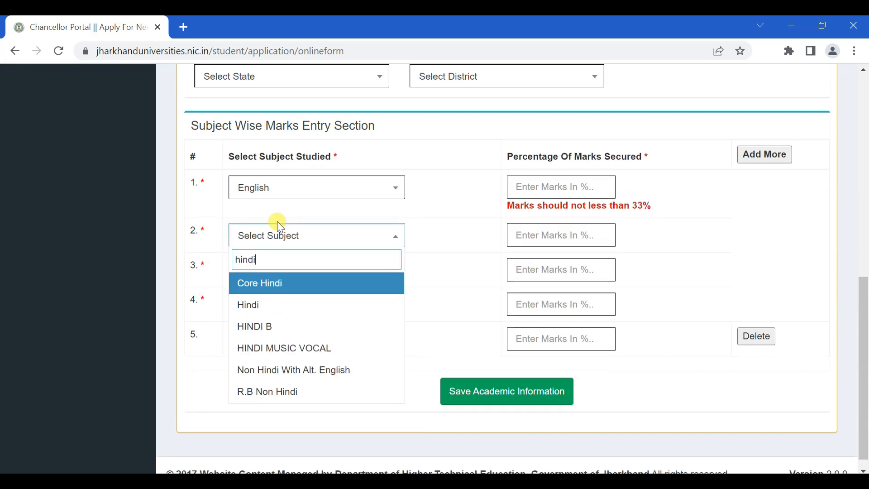
key("Down")
key("Return")
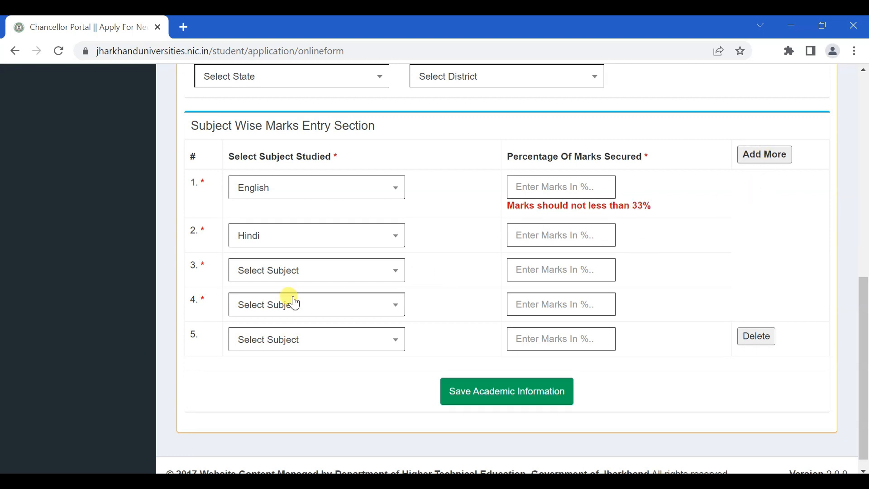
left_click(766, 157)
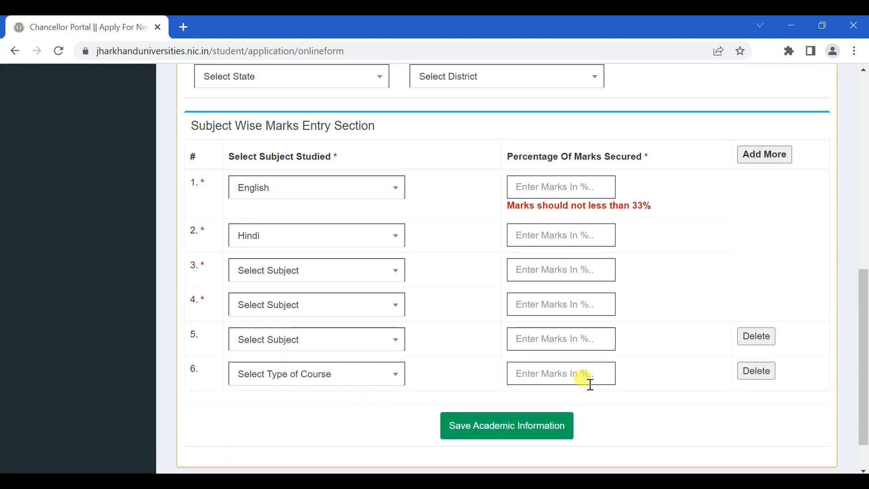
left_click(765, 376)
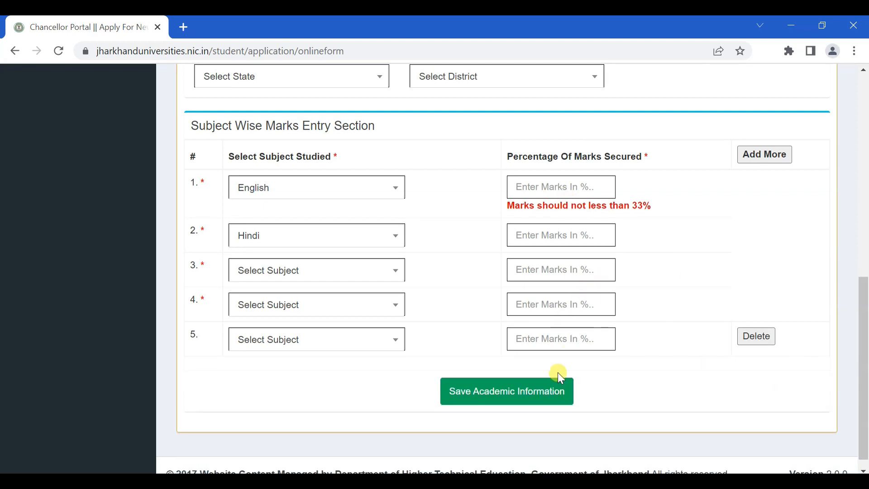
left_click(521, 397)
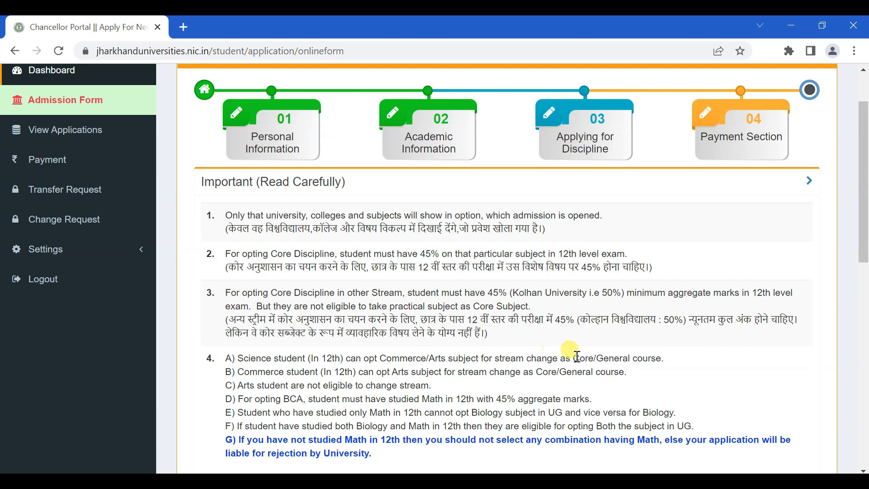
Scroll past the Important (Read Carefully) notes to the Applying Discipline Information section's Select University dropdown
left_click_drag(863, 172, 852, 253)
scroll(700, 271, "up", 5)
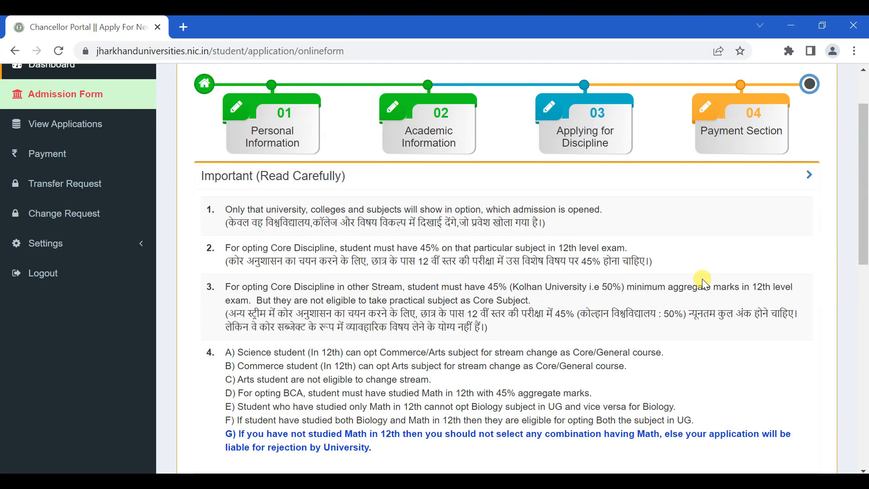
scroll(703, 284, "down", 5)
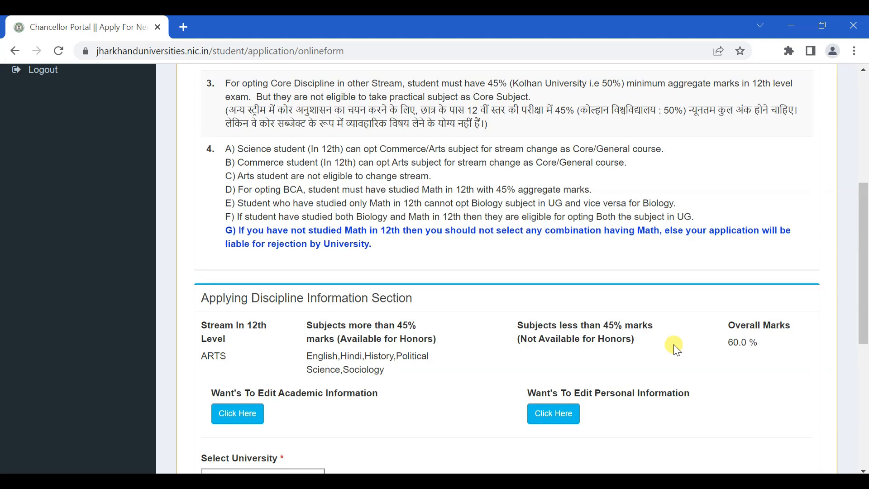
scroll(584, 387, "up", 6)
scroll(592, 387, "down", 3)
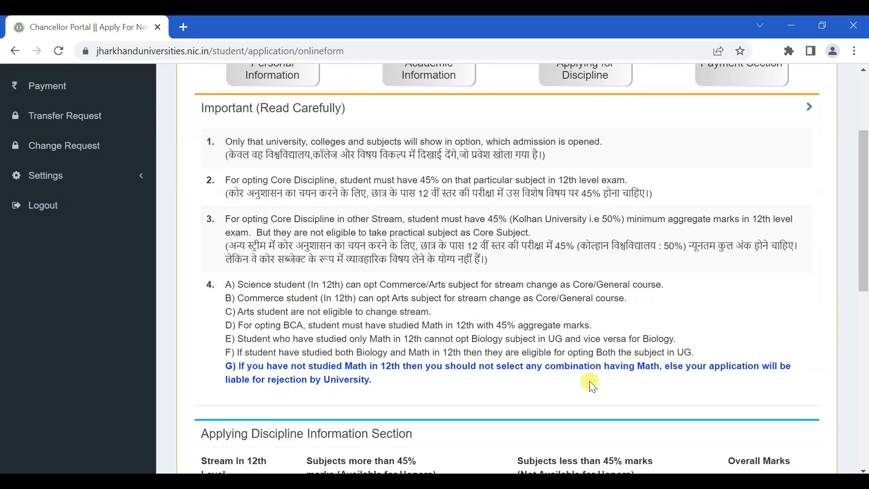
scroll(592, 387, "up", 1)
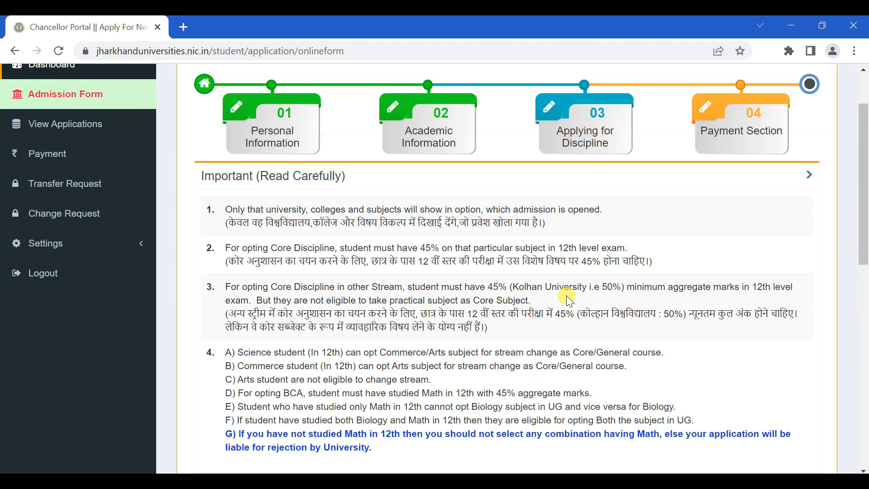
scroll(570, 307, "down", 1)
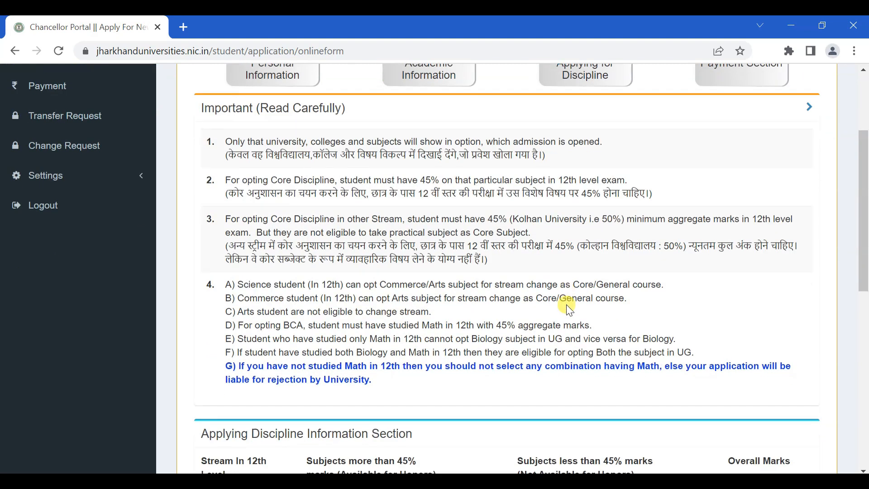
scroll(570, 310, "up", 1)
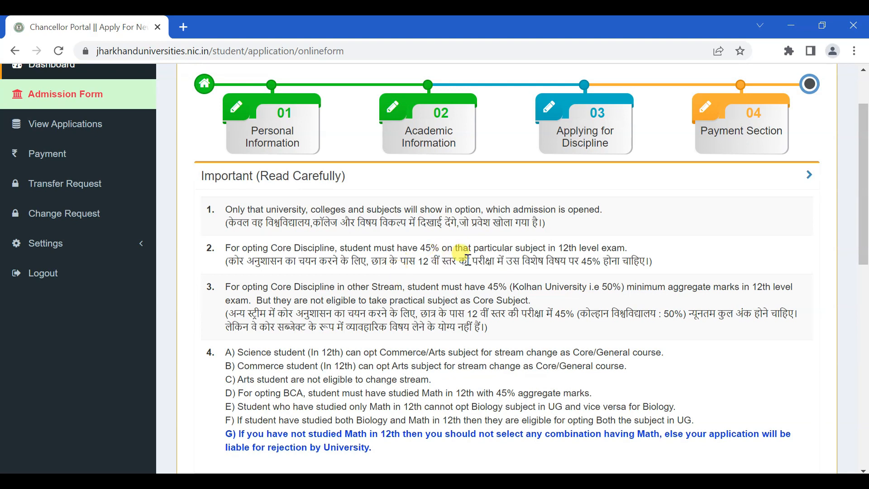
scroll(486, 313, "down", 1)
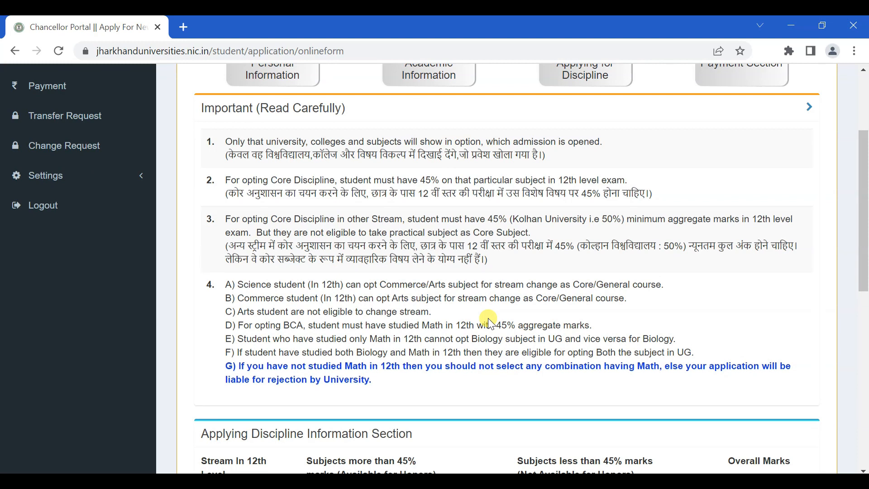
scroll(490, 319, "down", 1)
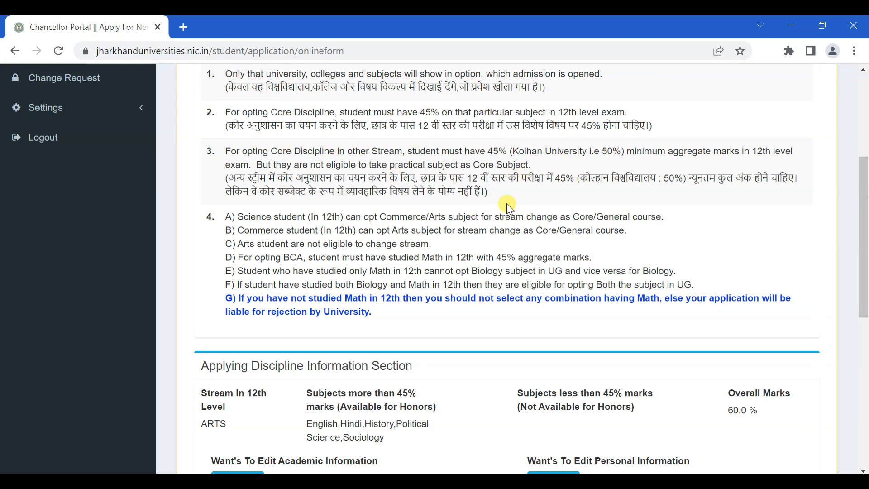
scroll(507, 206, "down", 3)
scroll(501, 204, "down", 1)
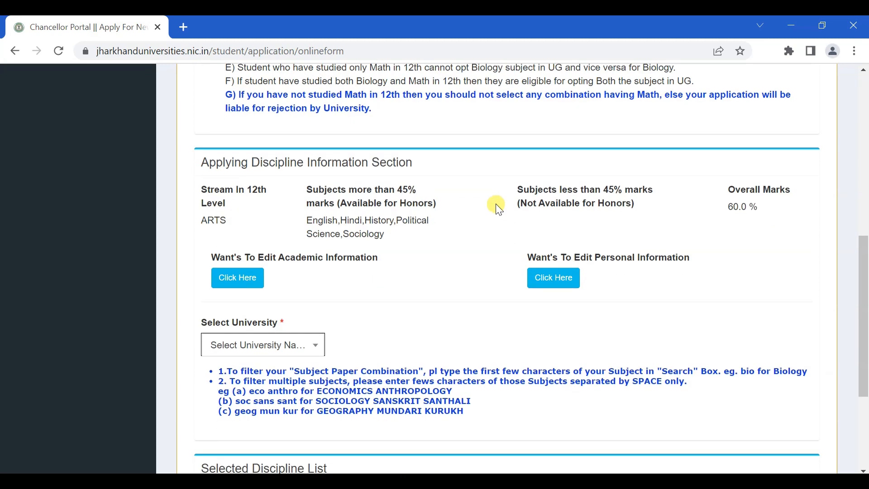
scroll(495, 206, "down", 1)
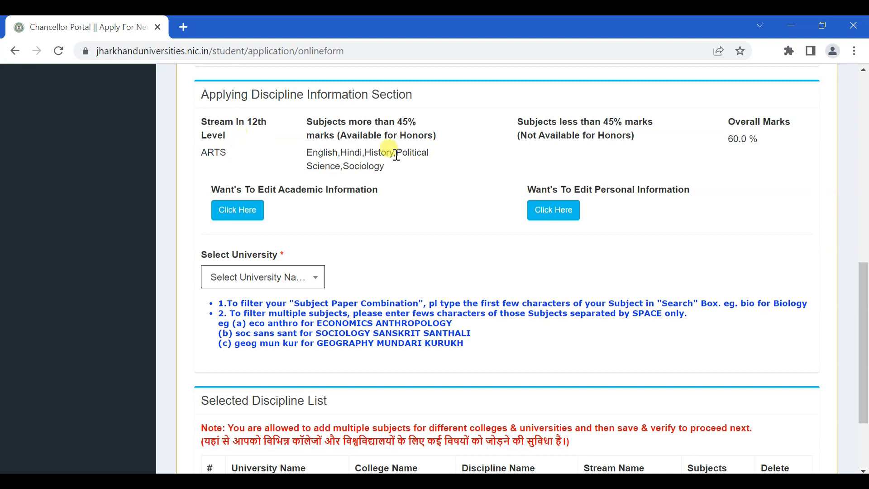
scroll(438, 243, "down", 1)
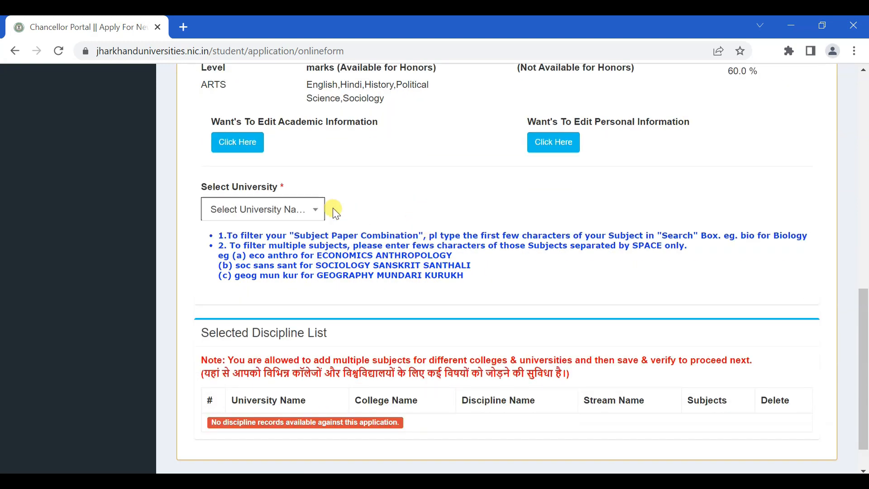
Select BINOD BIHARI MAHTO KOYALANCHAL UNIVERSITY, DHANBAD as the university
left_click(273, 210)
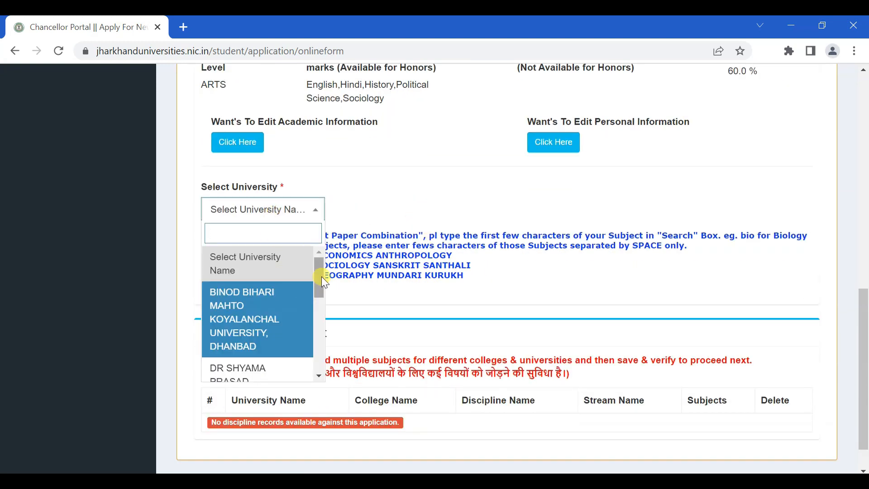
left_click_drag(321, 276, 319, 330)
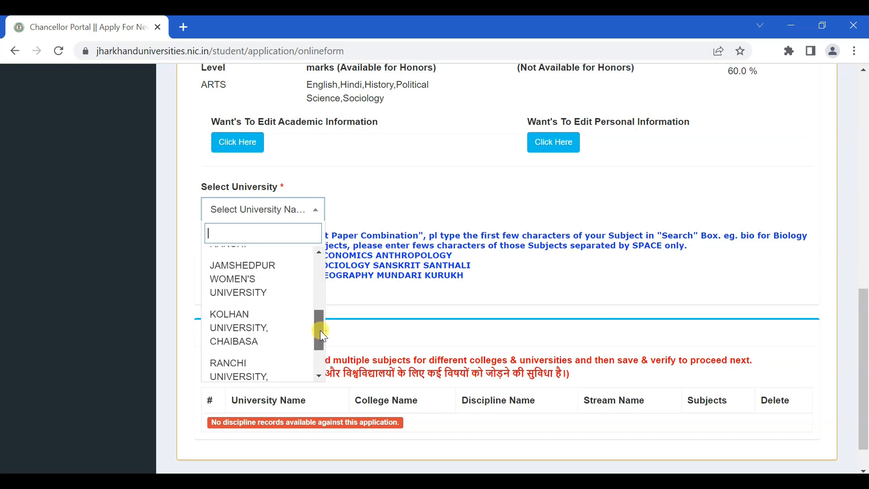
left_click_drag(320, 330, 320, 344)
left_click(254, 353)
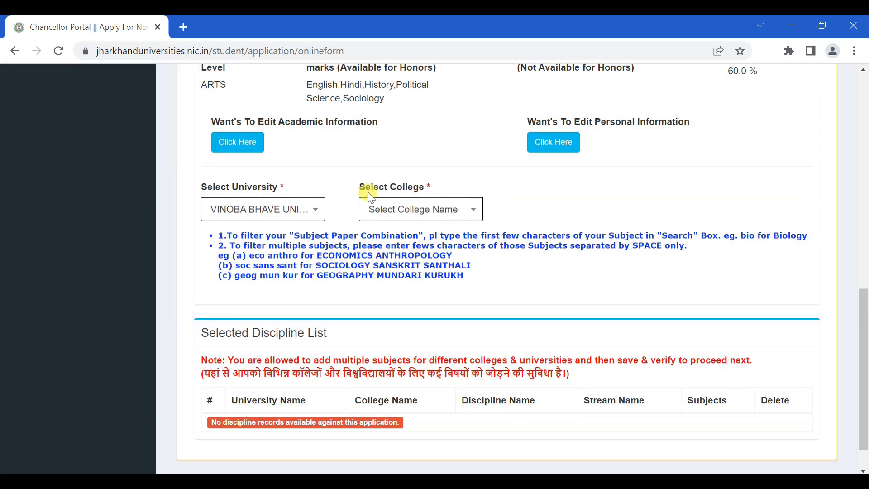
left_click(300, 210)
left_click_drag(318, 330, 315, 249)
left_click(252, 294)
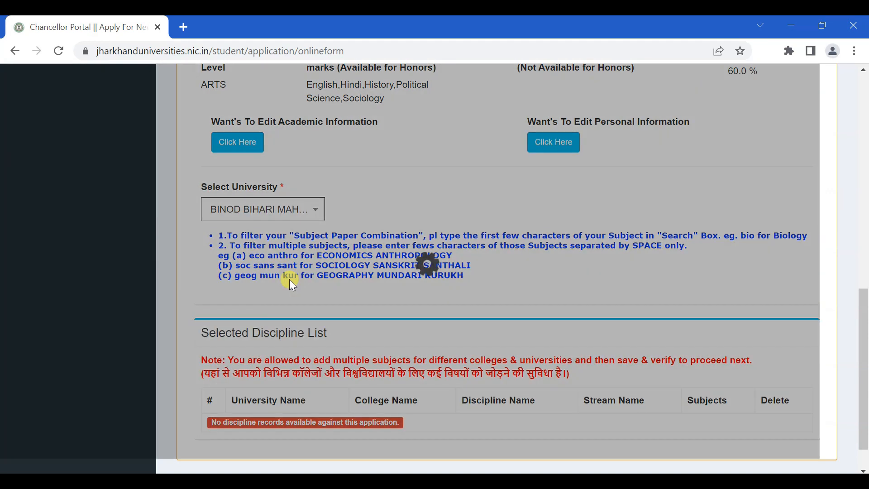
Choose KATRAS COLLEGE, KATRASGARH, DHANBAD as the college
left_click(420, 213)
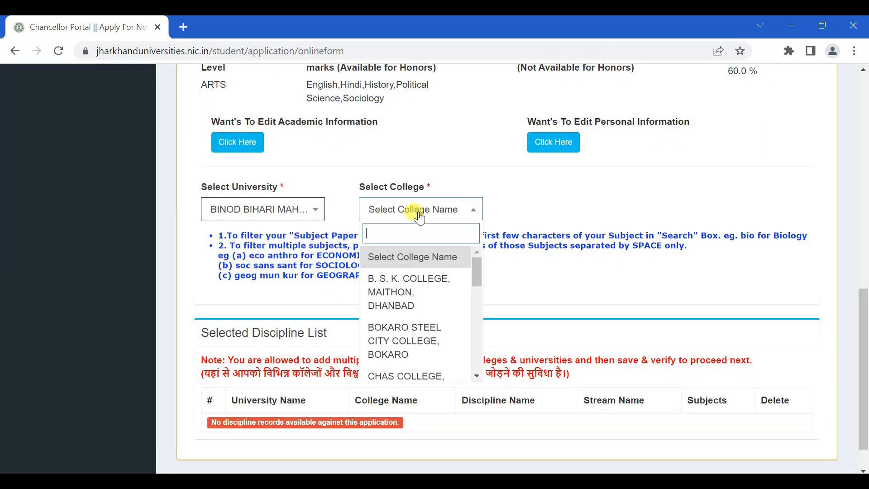
left_click_drag(478, 272, 472, 316)
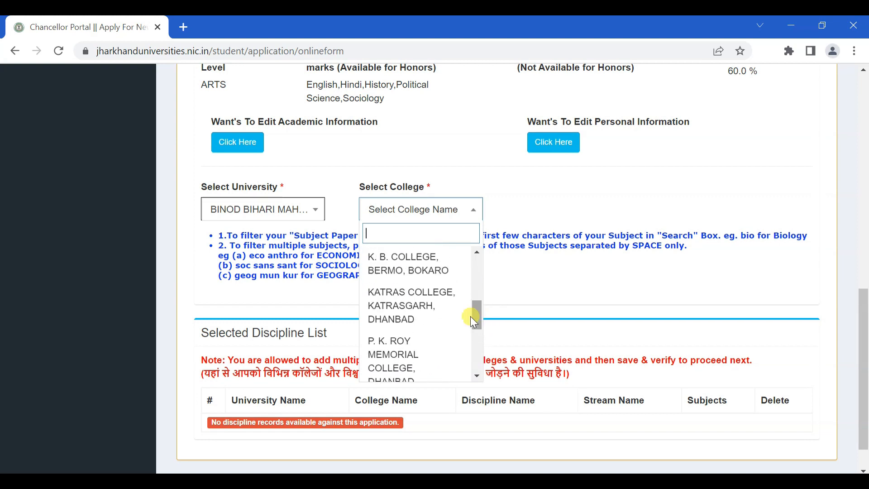
left_click(436, 311)
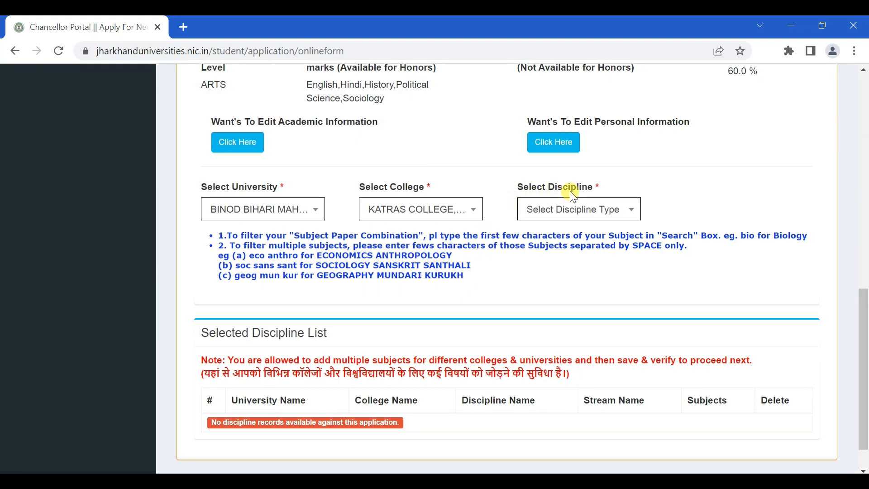
left_click(593, 212)
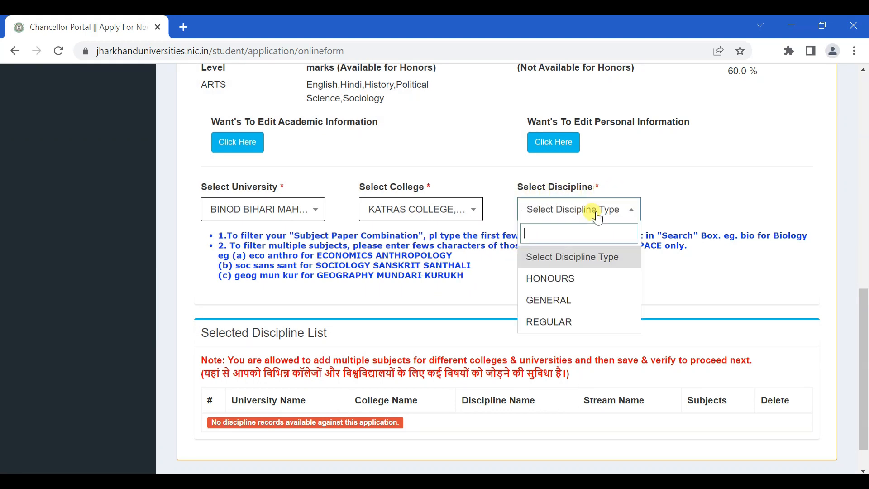
left_click(573, 285)
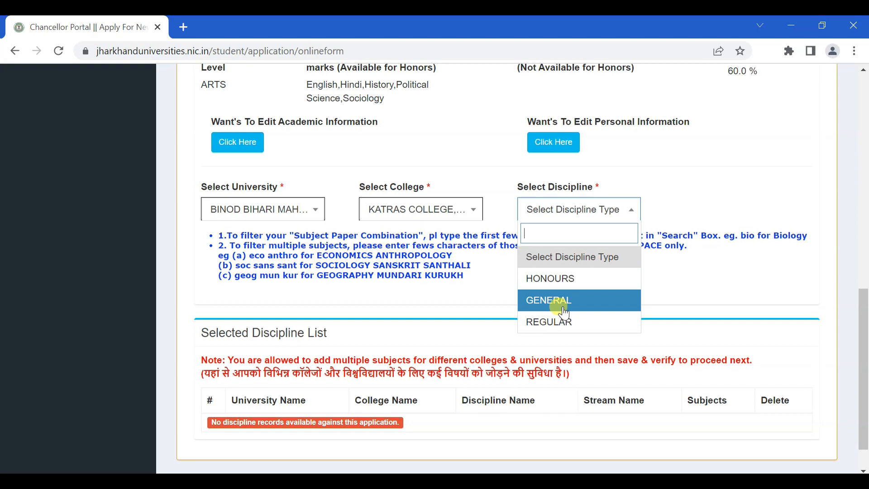
Try discipline HONOURS with stream BACHELOR OF ARTS and dismiss the no-subject-mapping error
left_click(558, 278)
left_click(724, 219)
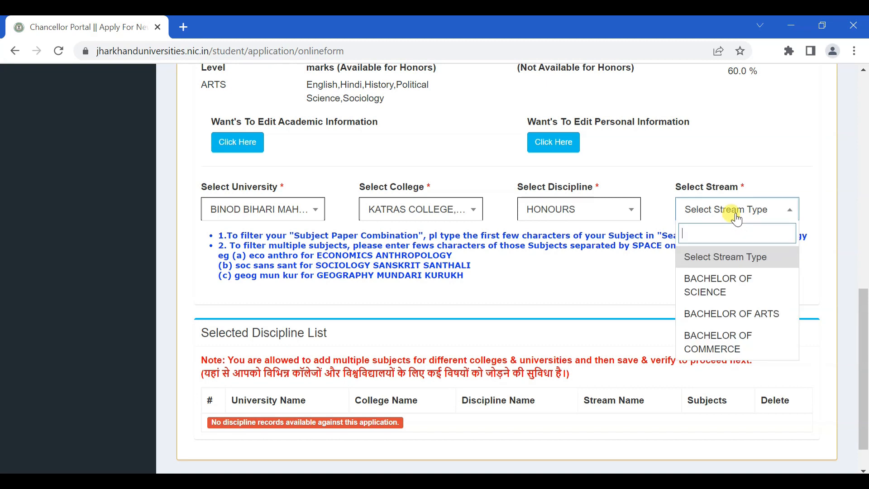
left_click(760, 322)
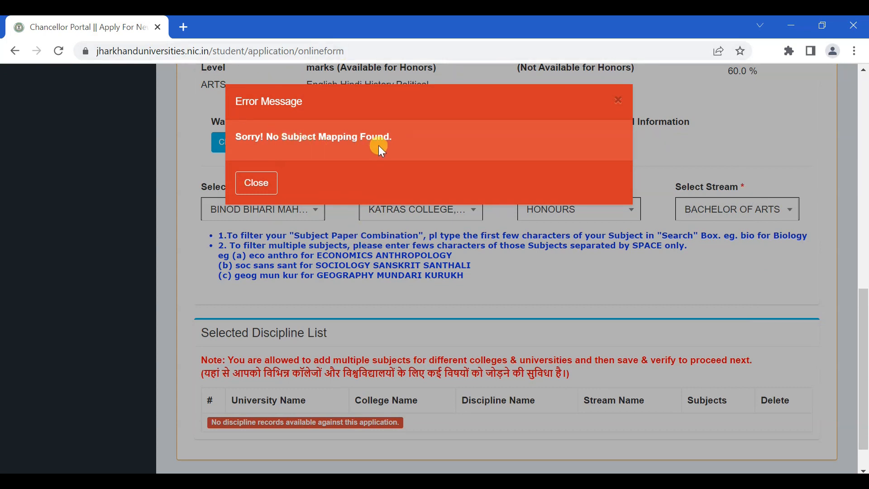
left_click(254, 183)
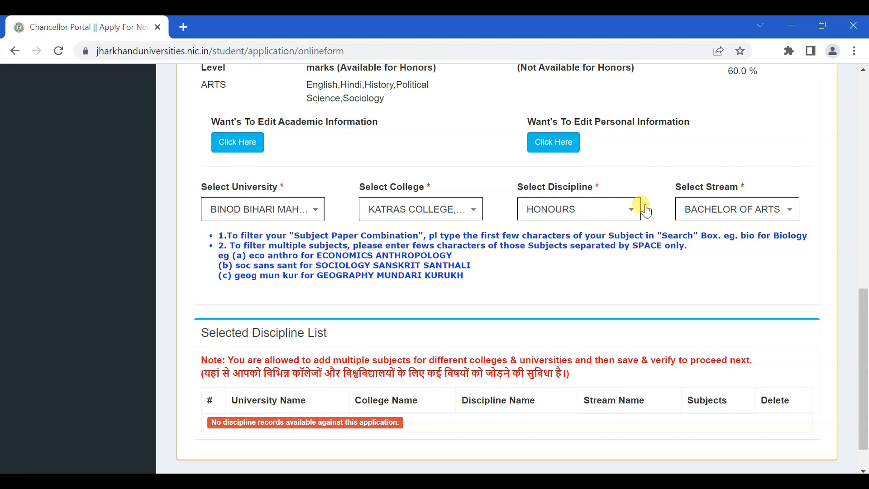
Retry with GENERAL and BACHELOR OF ARTS, dismiss the error, then switch the discipline to REGULAR
left_click(578, 216)
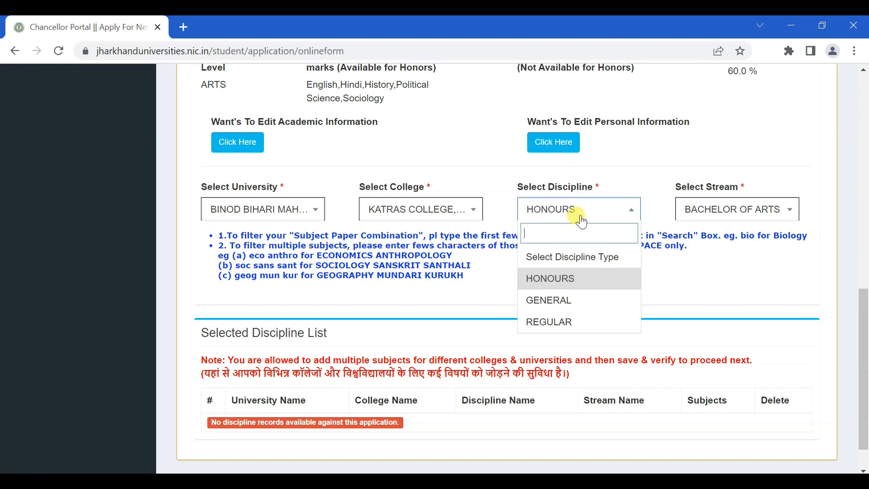
left_click(584, 300)
left_click(724, 215)
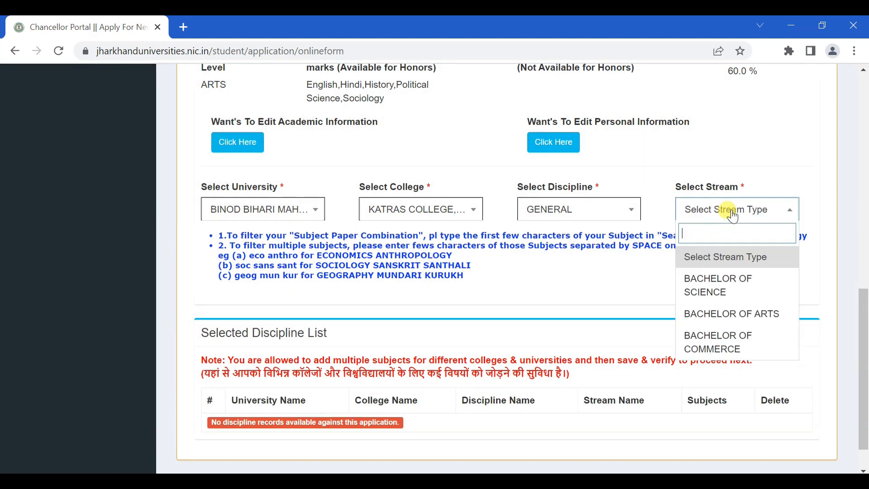
left_click(733, 311)
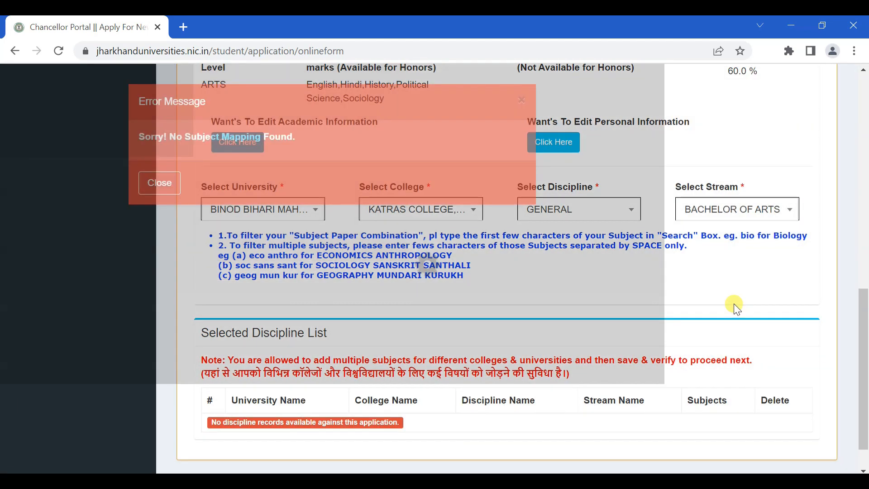
left_click(253, 189)
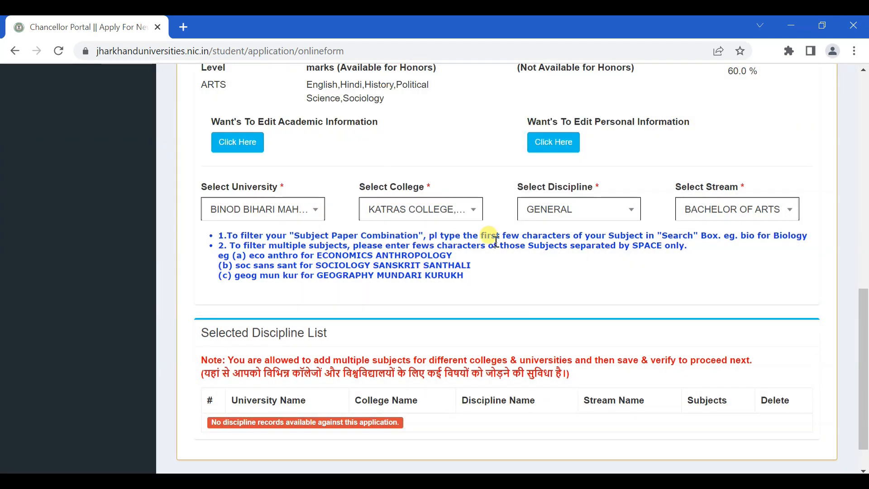
left_click(532, 217)
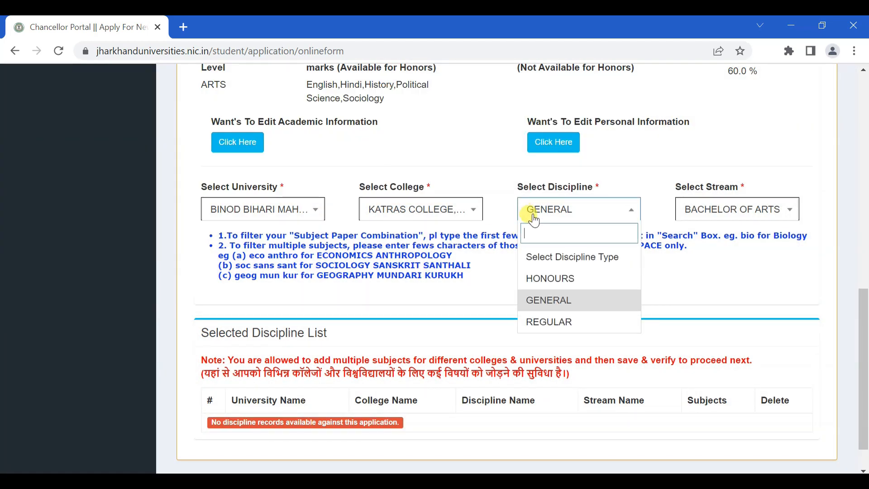
left_click(558, 322)
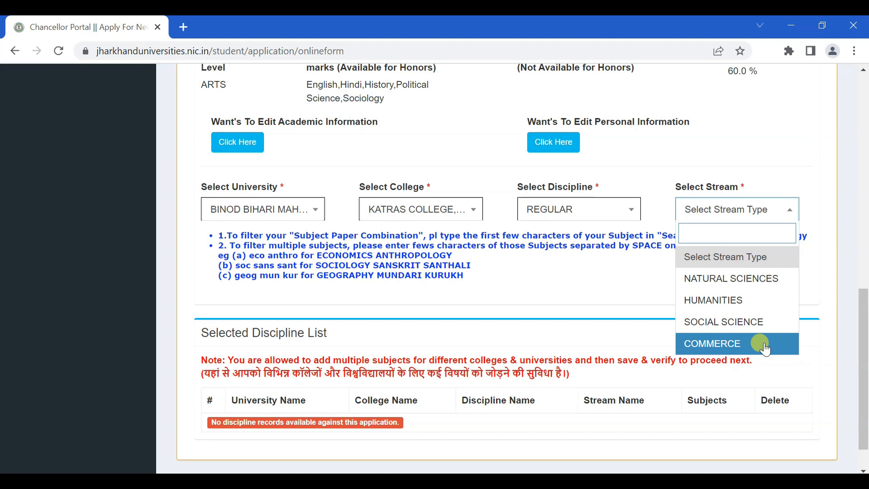
Try stream NATURAL SCIENCES with subject BOTANY, then HUMANITIES, browsing each subject list
left_click(744, 278)
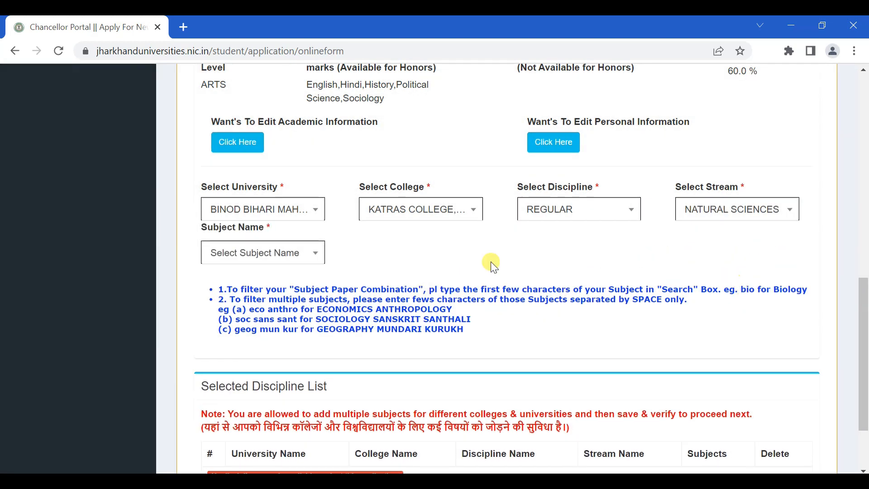
left_click(281, 259)
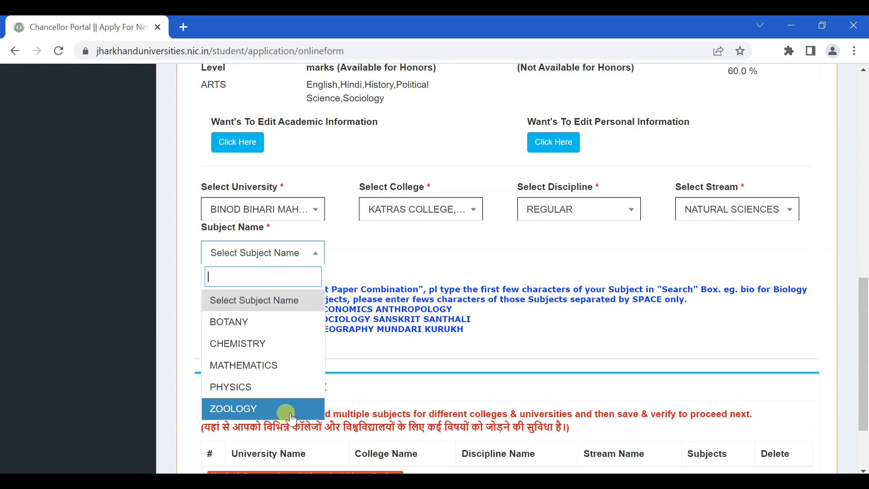
left_click(252, 334)
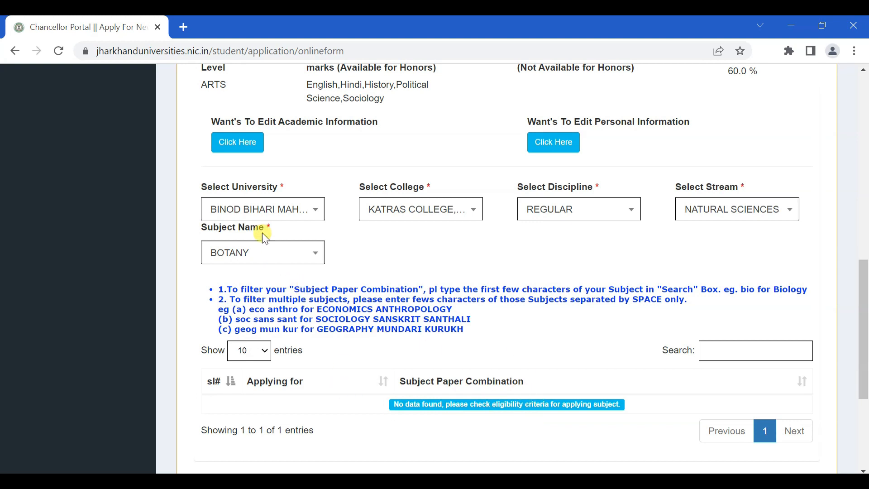
left_click(719, 207)
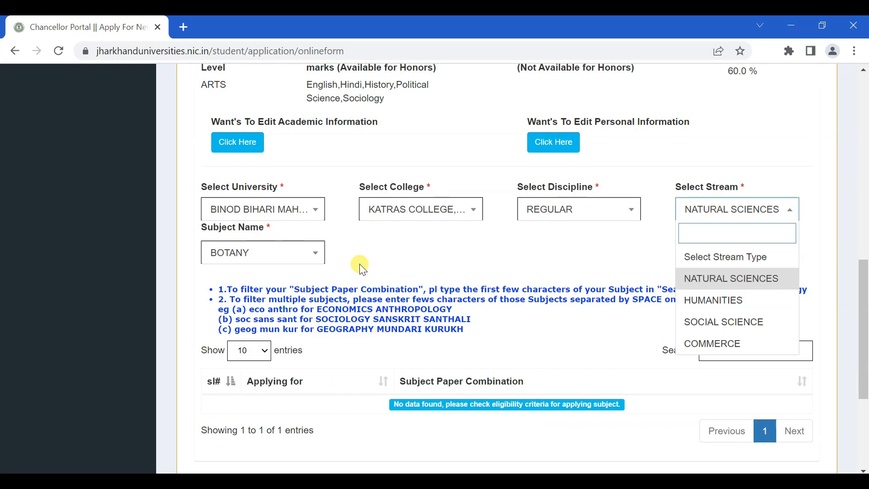
left_click(285, 254)
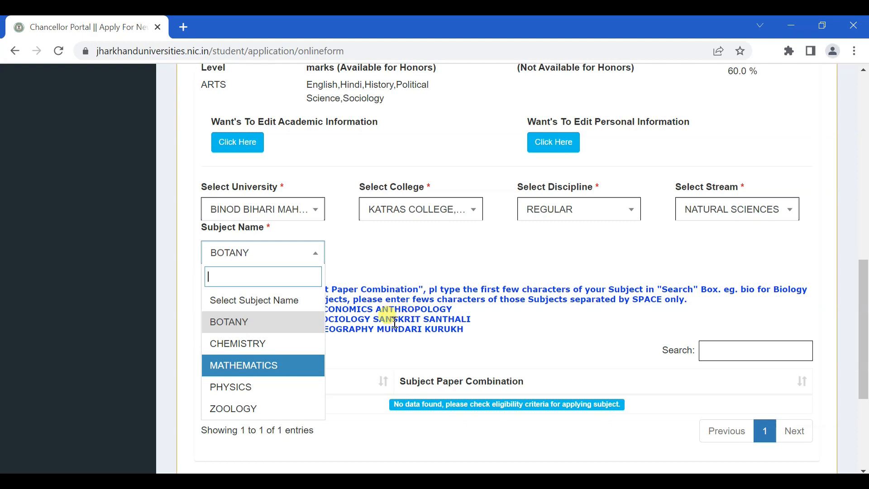
left_click(723, 215)
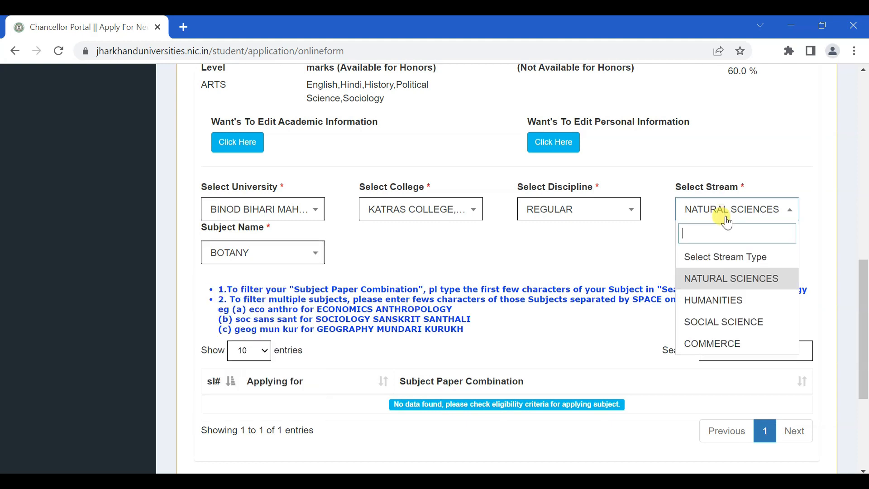
left_click(729, 301)
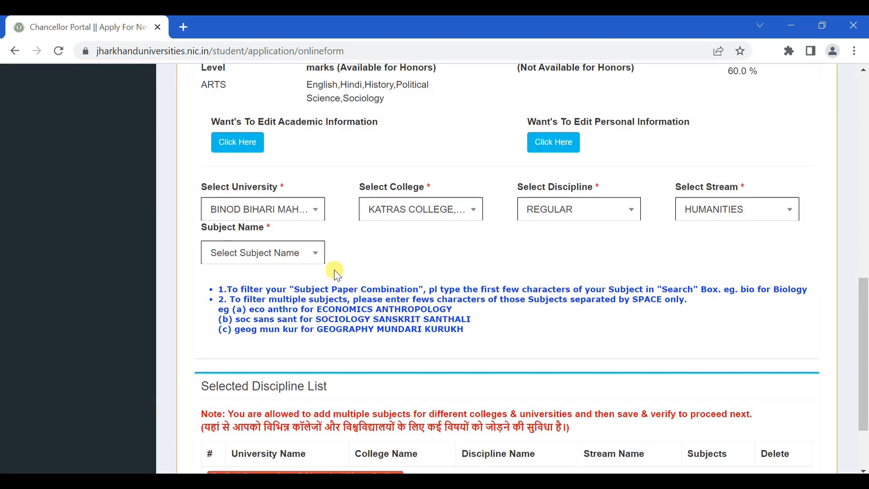
left_click(261, 265)
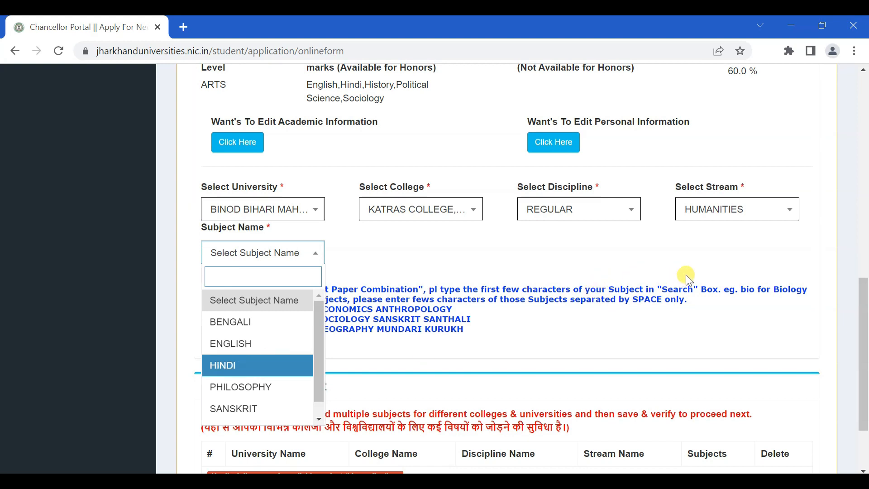
Set the stream to SOCIAL SCIENCE and the subject to HISTORY
left_click(737, 209)
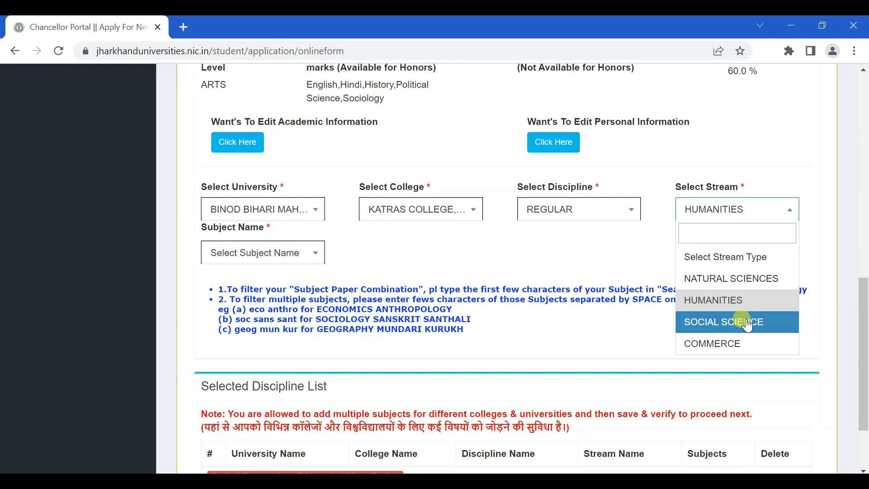
left_click(747, 322)
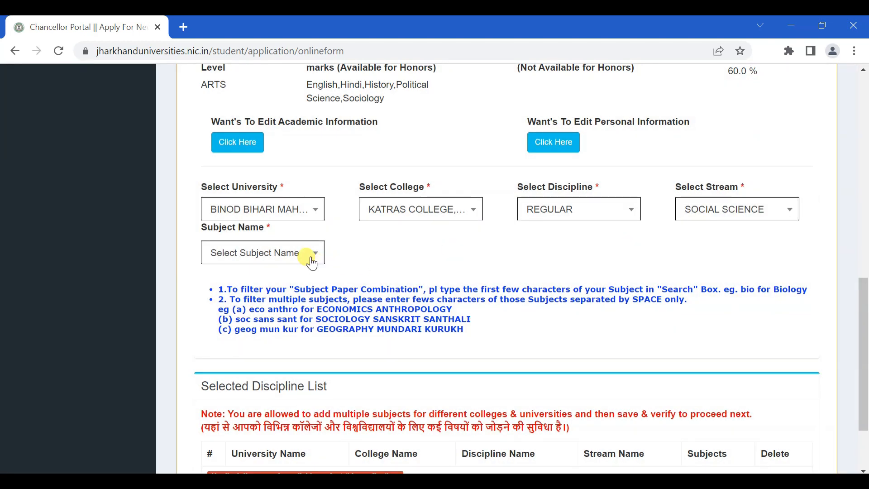
left_click(293, 260)
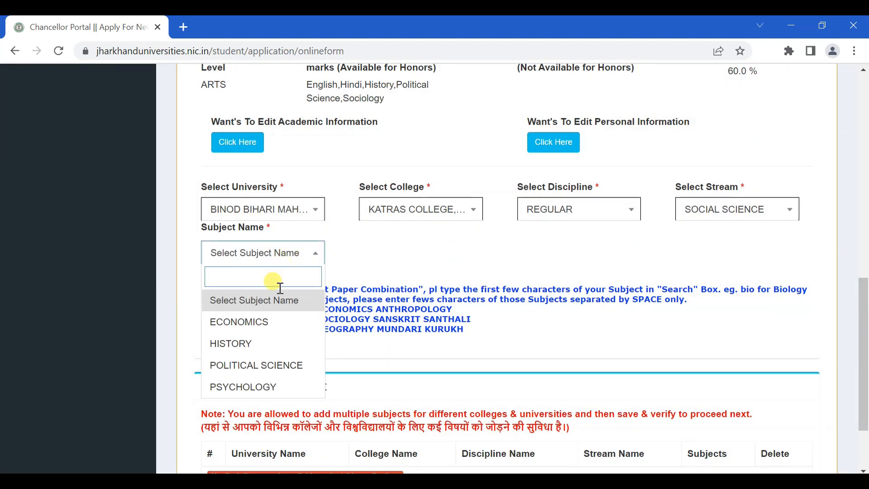
left_click(266, 345)
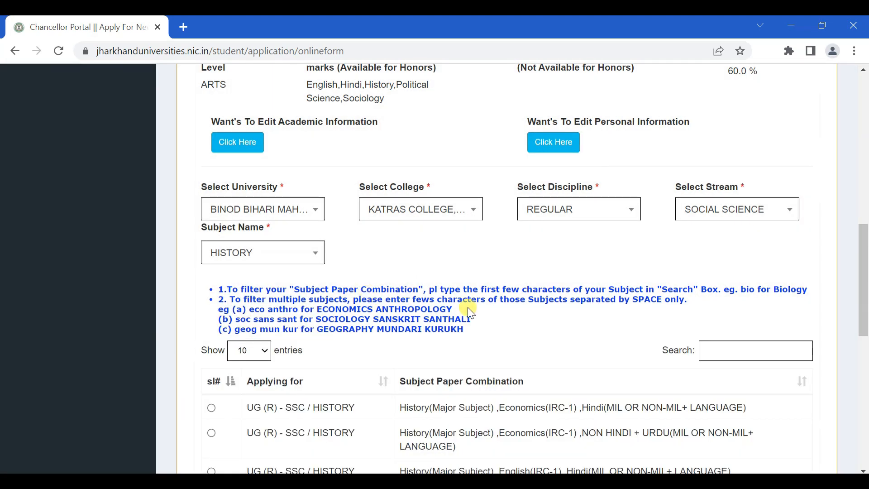
Keep Social Science and select the History major, Political Science (IRC-1), Hindi (MIL) combination
scroll(470, 312, "down", 2)
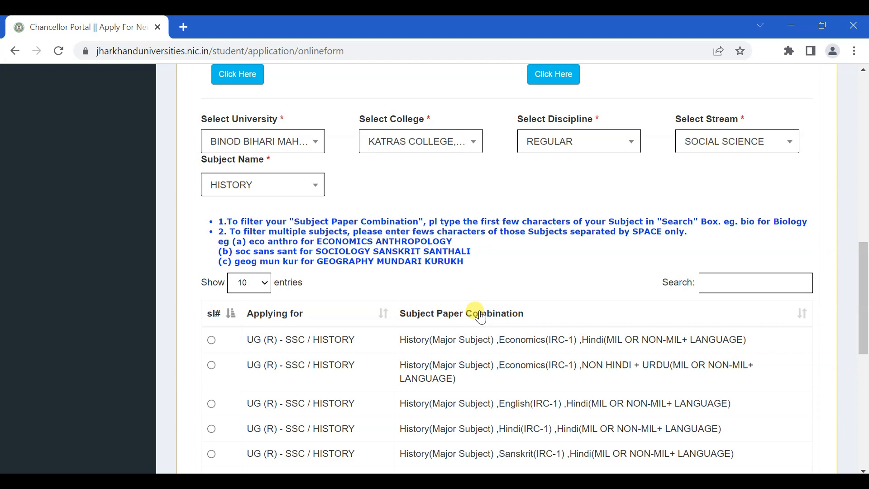
left_click(744, 145)
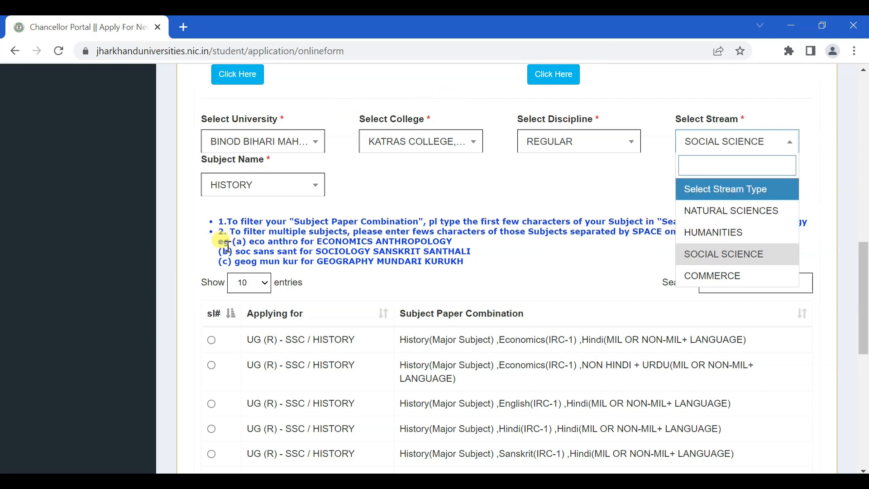
left_click(374, 204)
scroll(271, 156, "down", 1)
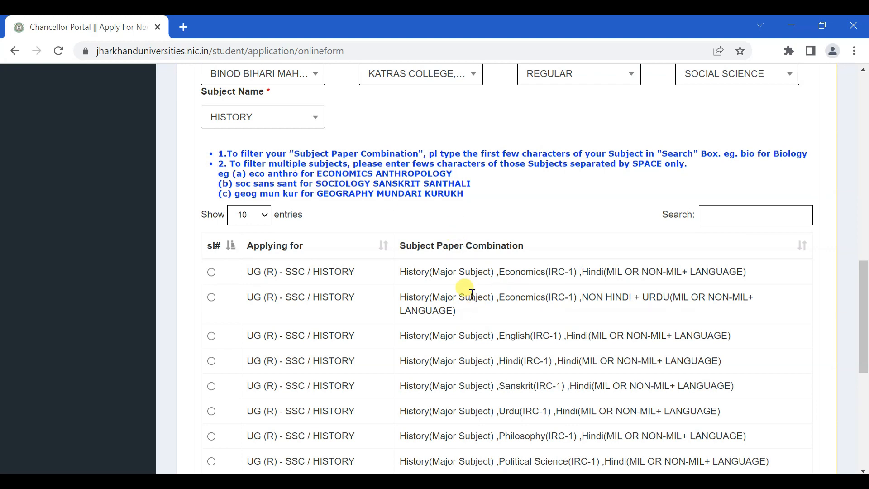
left_click_drag(490, 272, 400, 271)
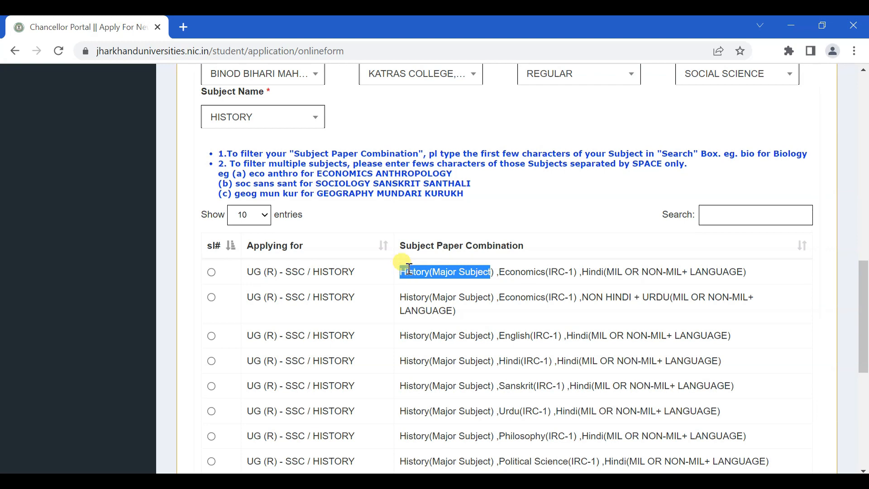
left_click_drag(492, 271, 471, 273)
scroll(574, 314, "down", 1)
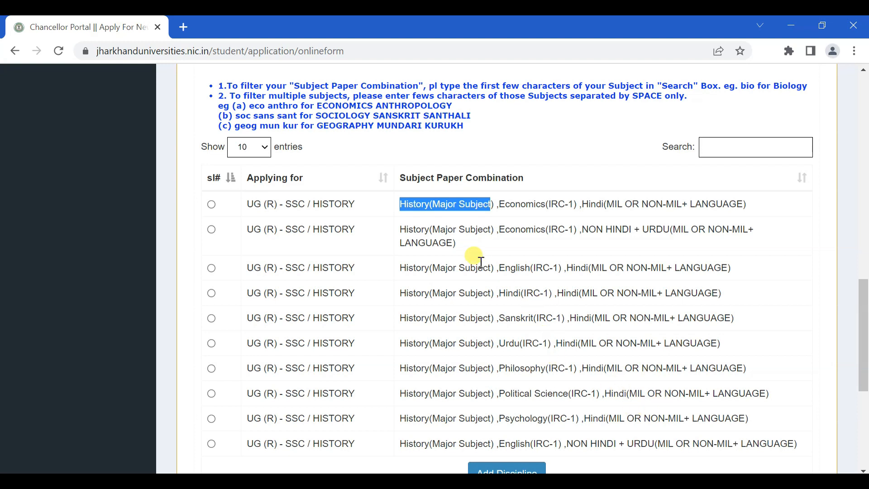
scroll(475, 281, "down", 1)
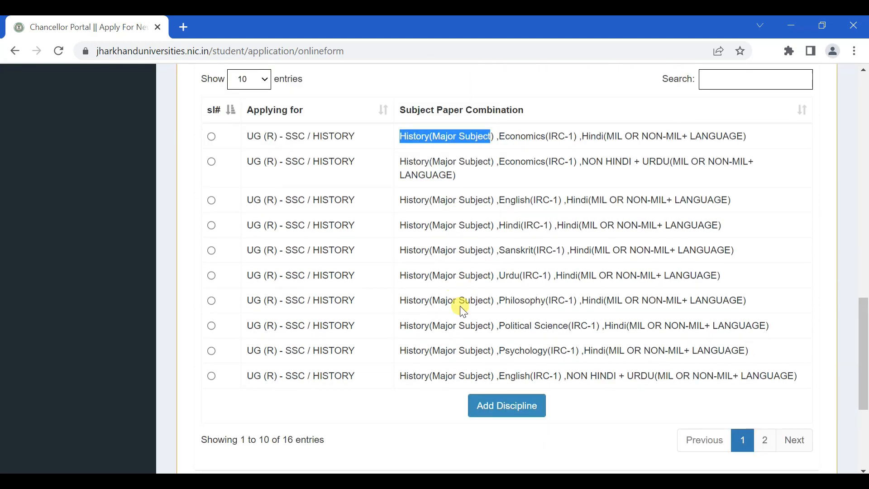
left_click(211, 326)
left_click(766, 441)
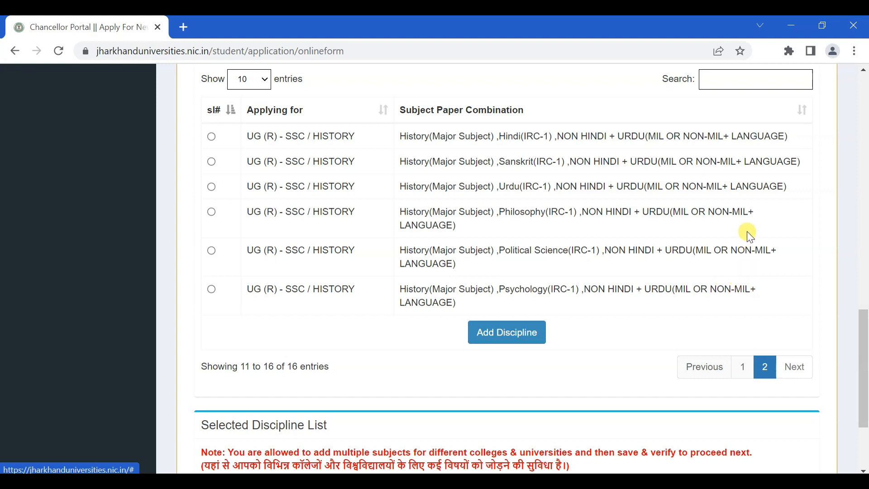
left_click(747, 372)
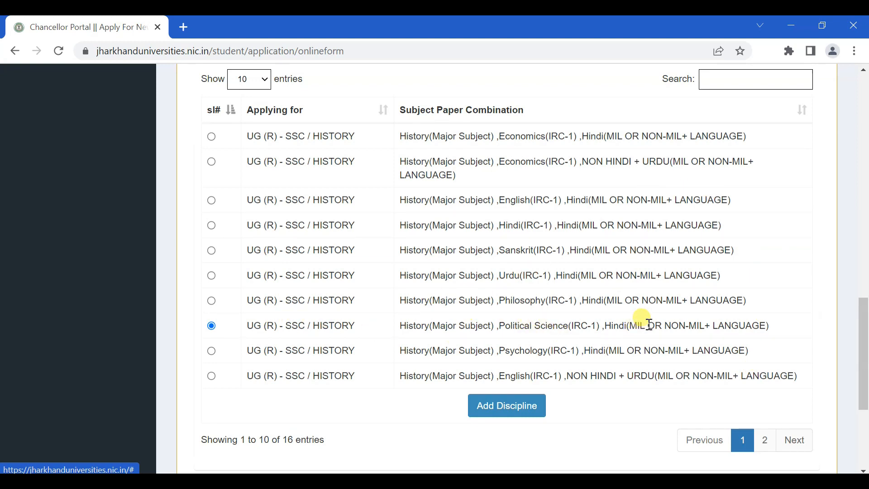
scroll(650, 330, "down", 1)
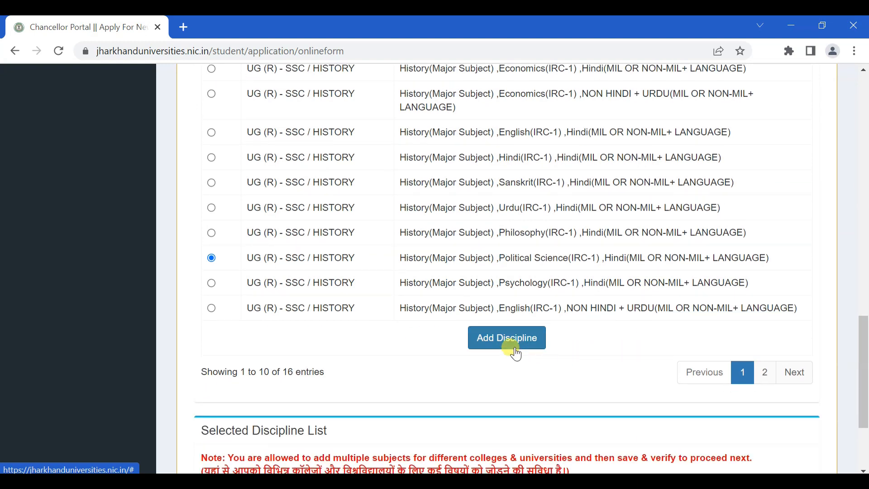
Add the History/Political Science/Hindi combination and check the new Katras College, Regular, Social Science entry
left_click(507, 340)
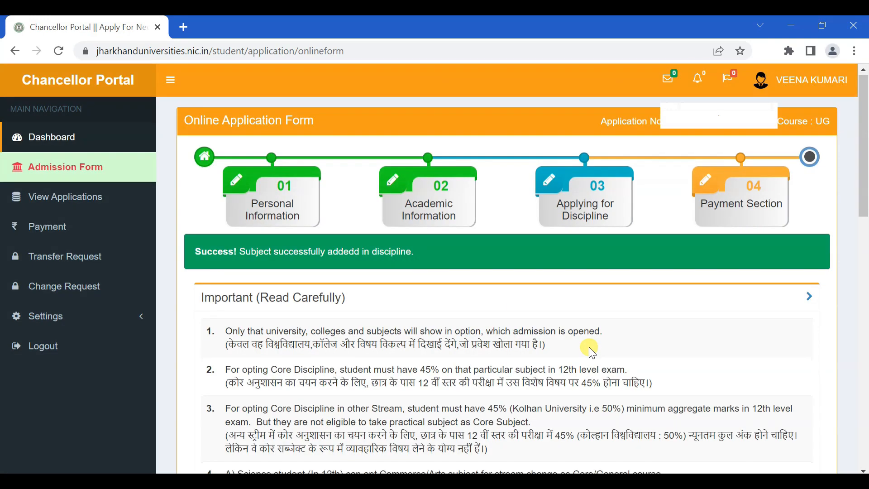
scroll(589, 347, "down", 2)
scroll(592, 351, "down", 7)
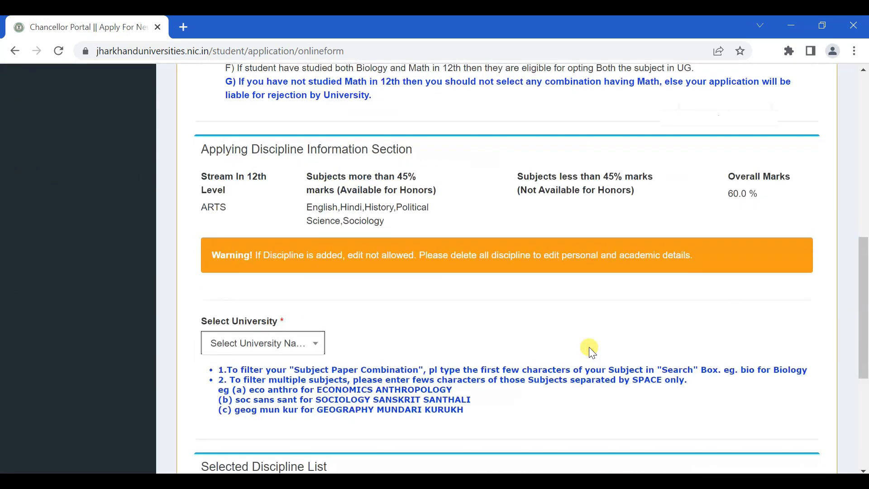
scroll(591, 351, "down", 4)
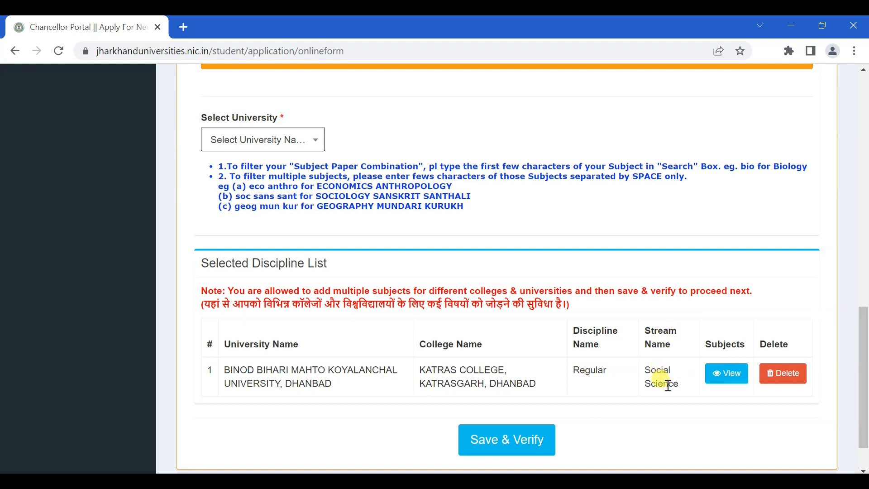
Check the entry's subjects (HISTORY major, POLITICAL SCIENCE IRC-1, HINDI MIL) and close the Subject List
left_click(717, 379)
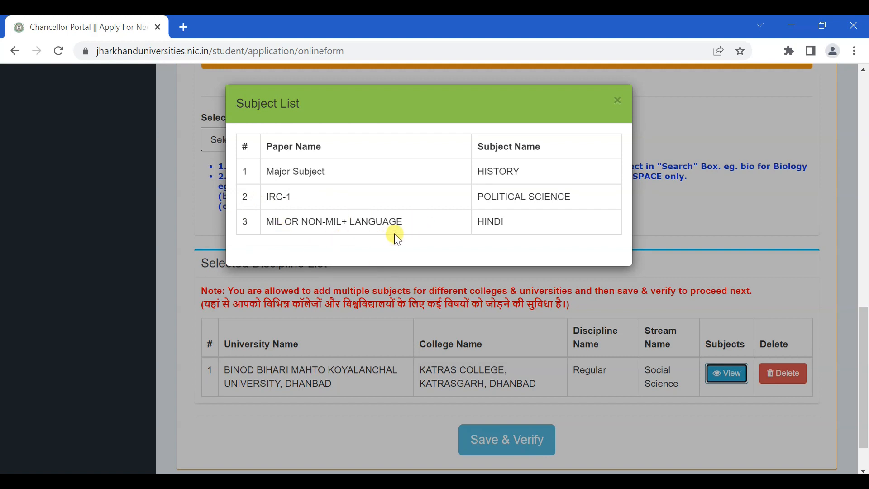
left_click(617, 100)
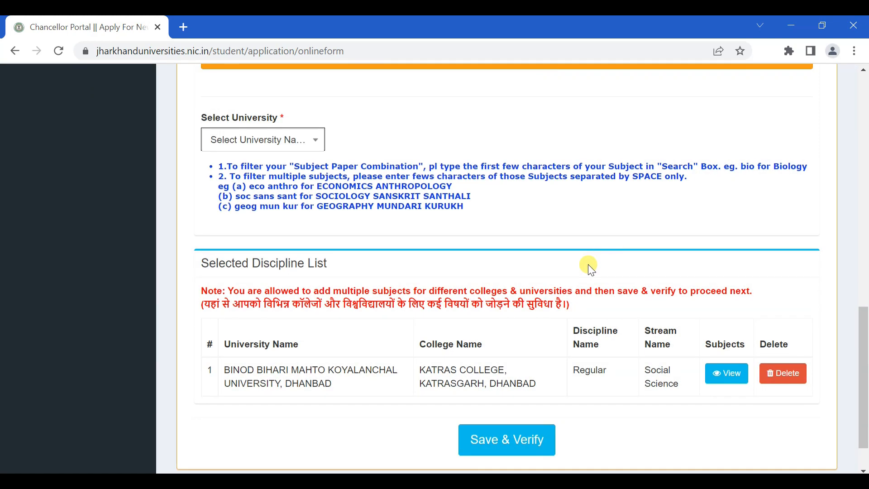
scroll(588, 266, "down", 2)
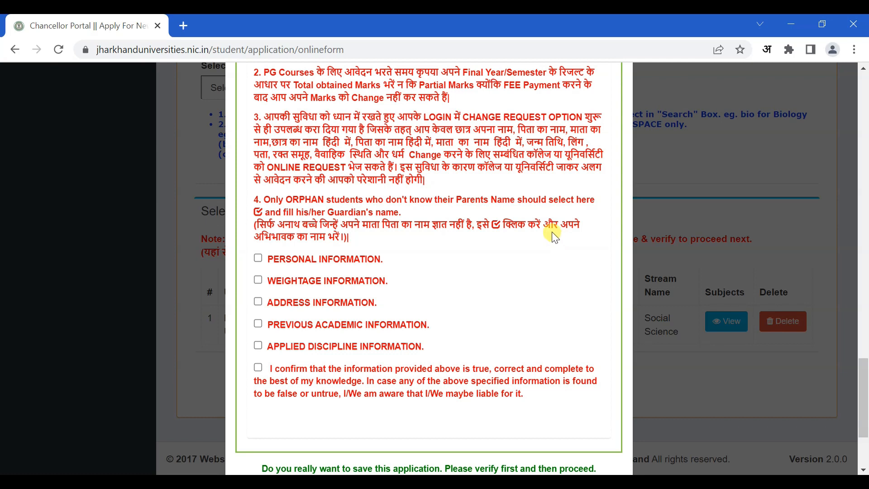
Tick all five information-section confirmations and the final declaration, then Confirm & Submit
left_click(258, 260)
left_click(258, 280)
left_click(258, 301)
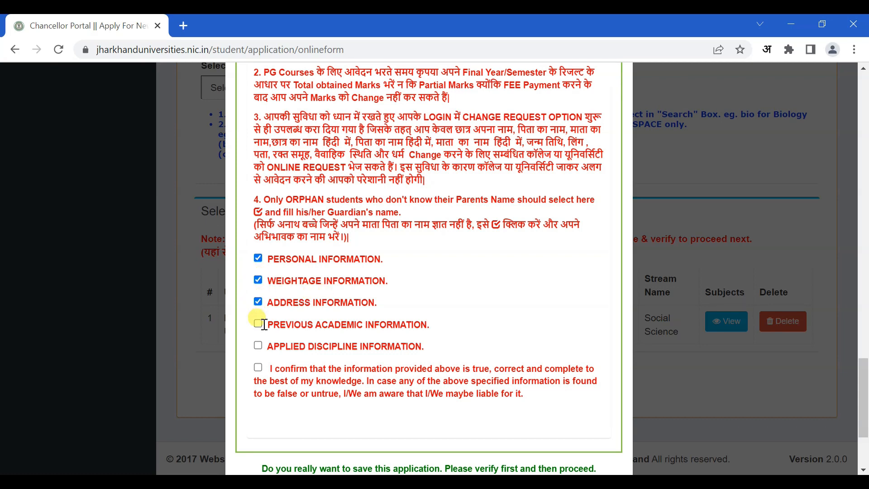
left_click(258, 324)
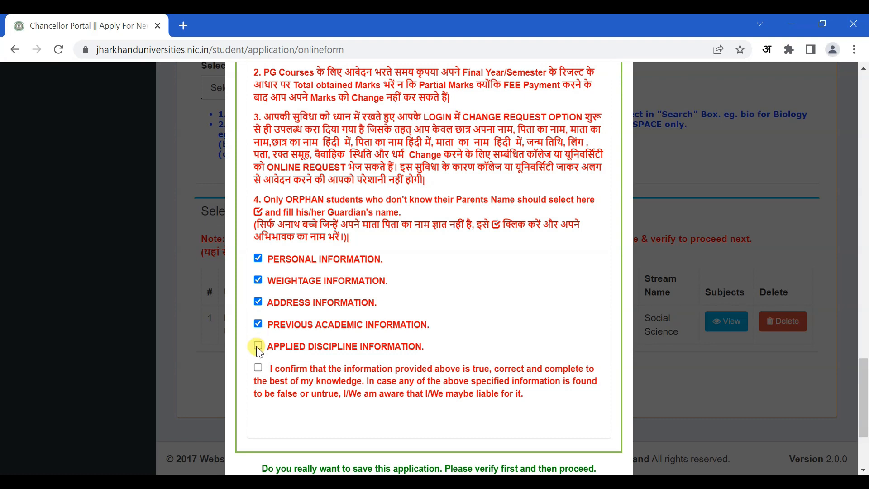
left_click(258, 345)
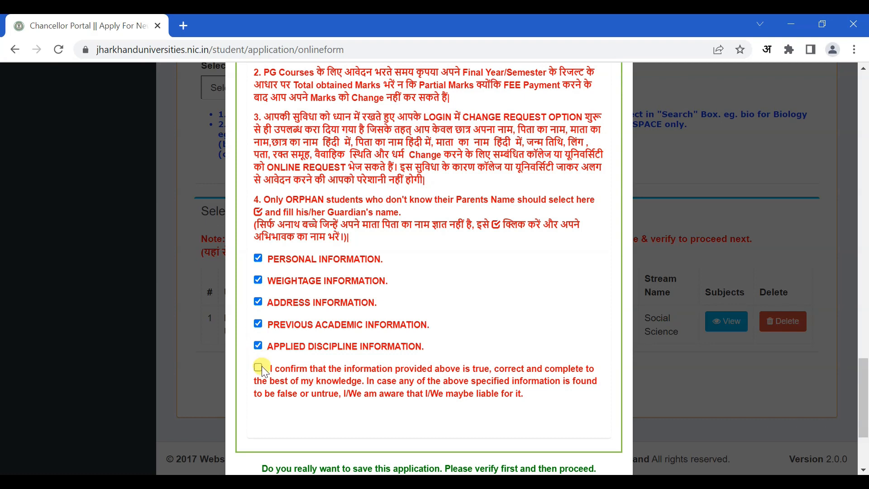
left_click(258, 368)
scroll(407, 337, "down", 3)
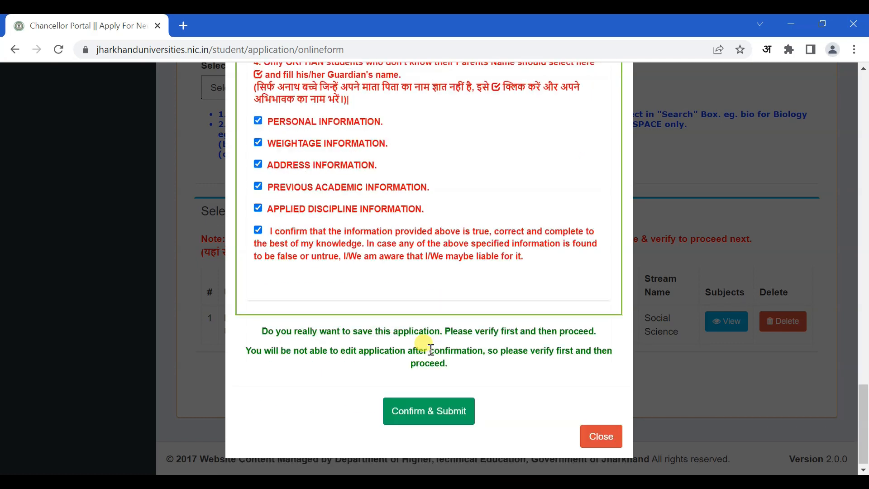
left_click(436, 410)
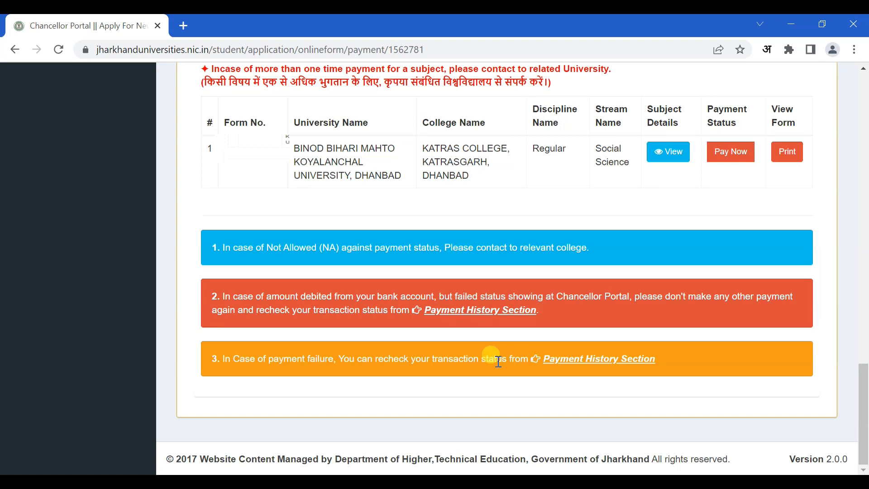
left_click(666, 159)
left_click(673, 151)
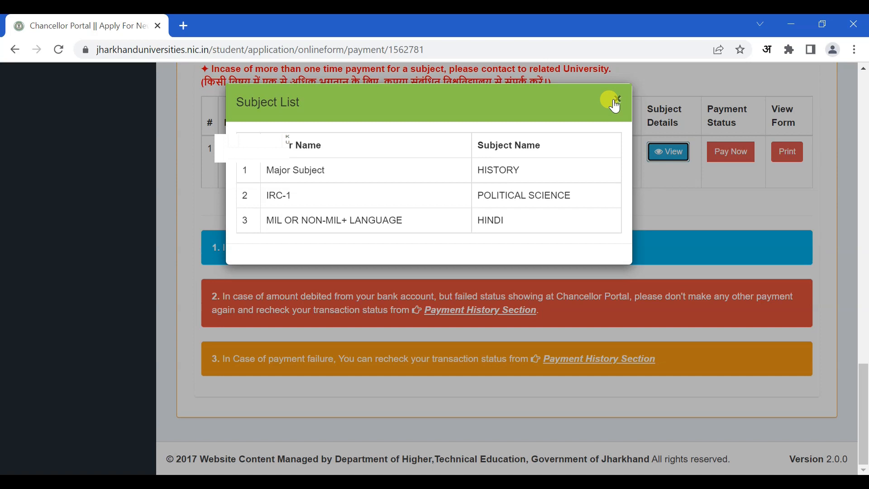
left_click(614, 103)
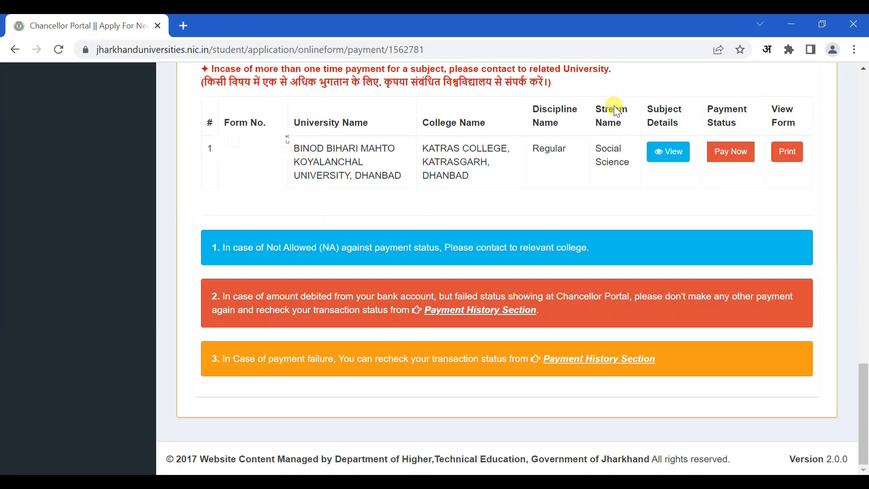
left_click(735, 159)
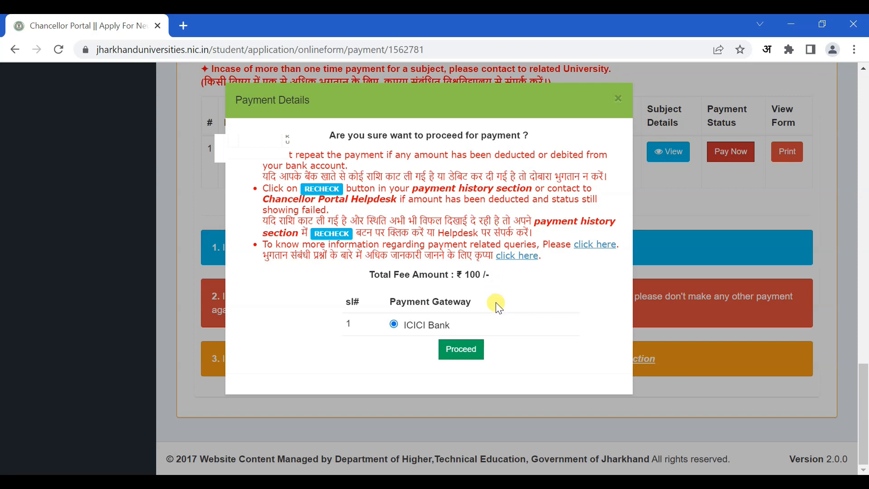
left_click(619, 99)
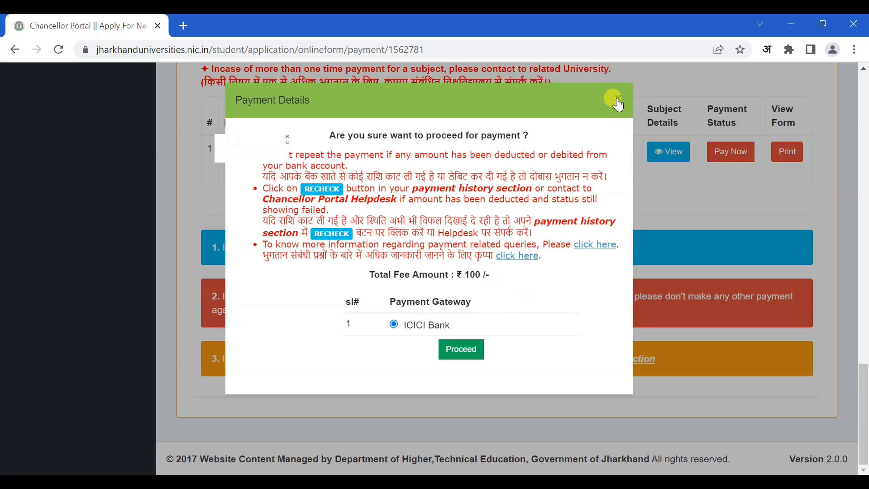